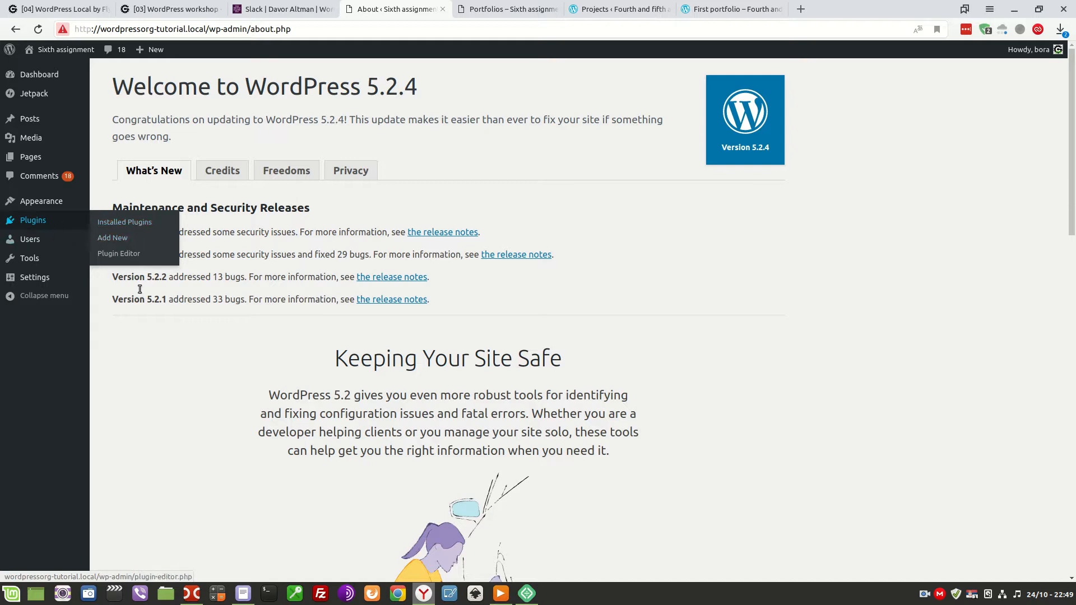
# Step: Review the portfolio projects and testimonials on the Fourth and fifth assignment site, and view the Sixth assignment site's Portfolios page
pyautogui.click(604, 9)
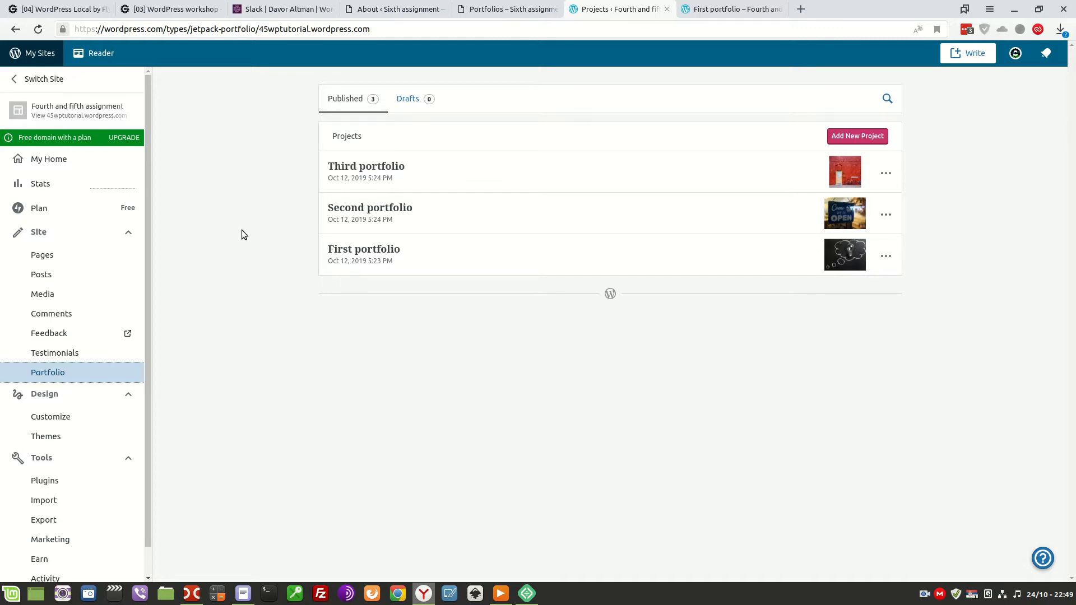
pyautogui.click(56, 362)
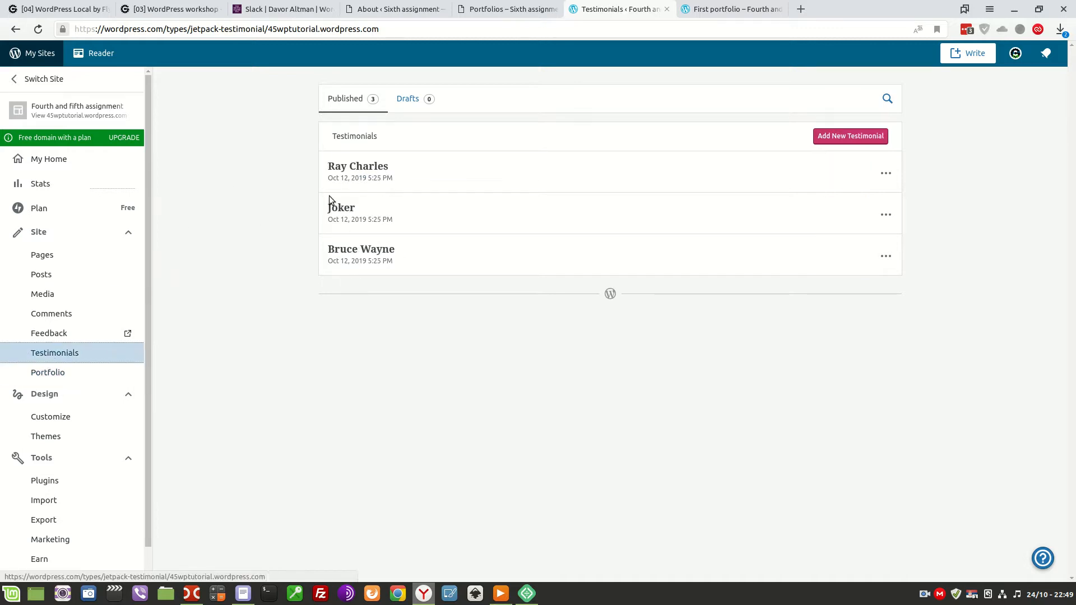
pyautogui.click(497, 7)
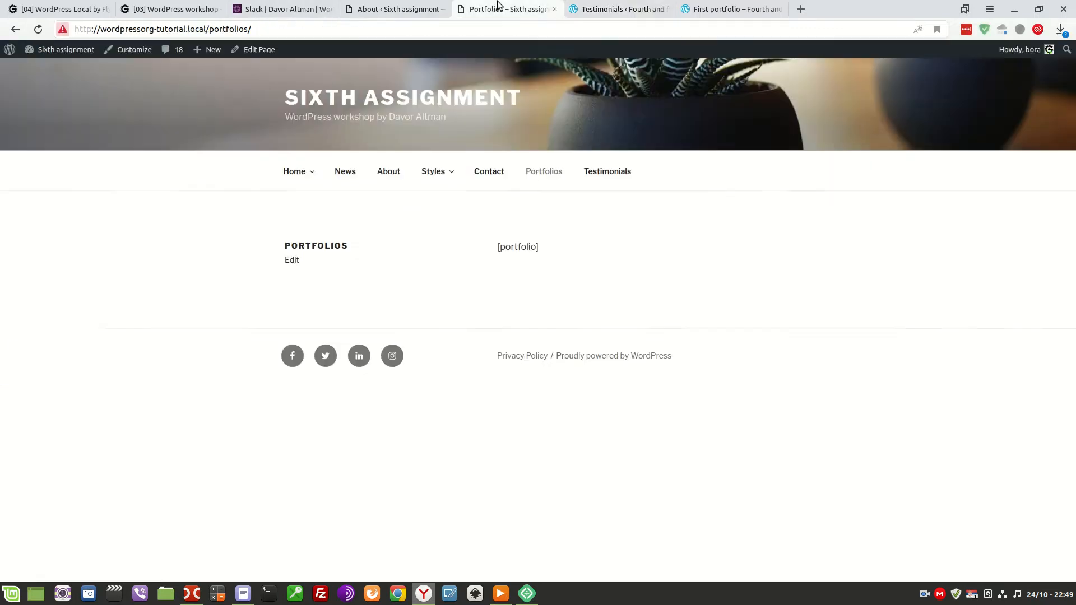
# Step: Enable the Testimonials and Portfolios custom content types in the Jetpack writing settings of the Sixth assignment site
pyautogui.click(421, 7)
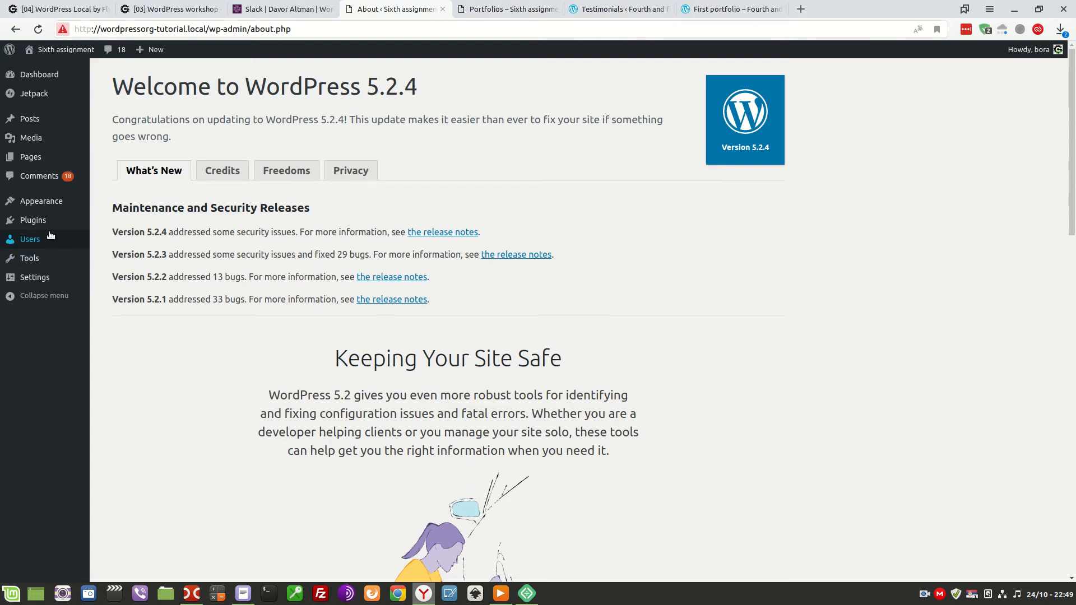
pyautogui.moveTo(46, 227)
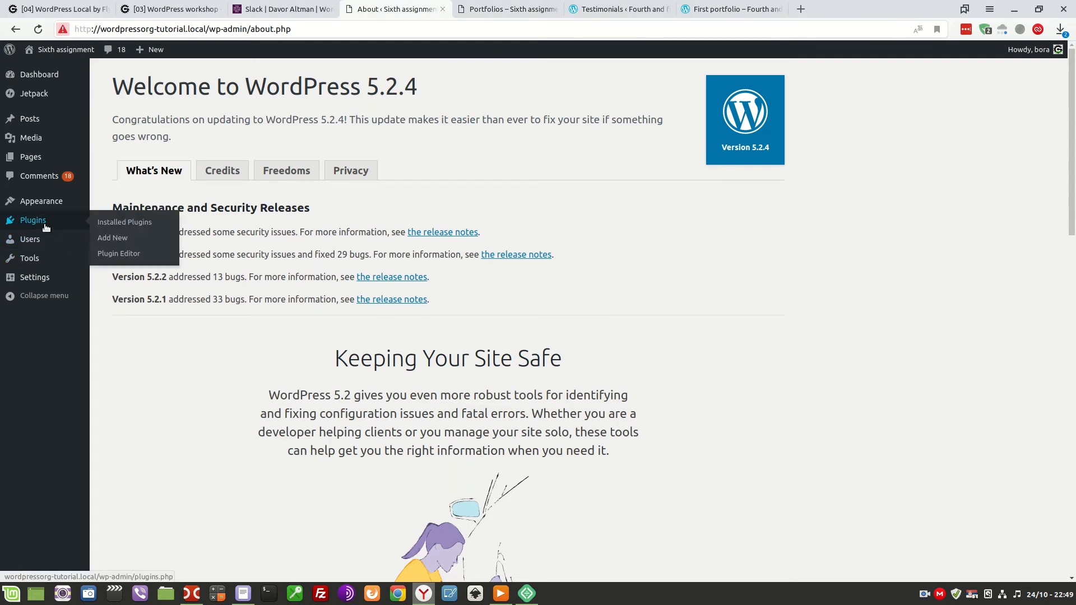
pyautogui.click(124, 223)
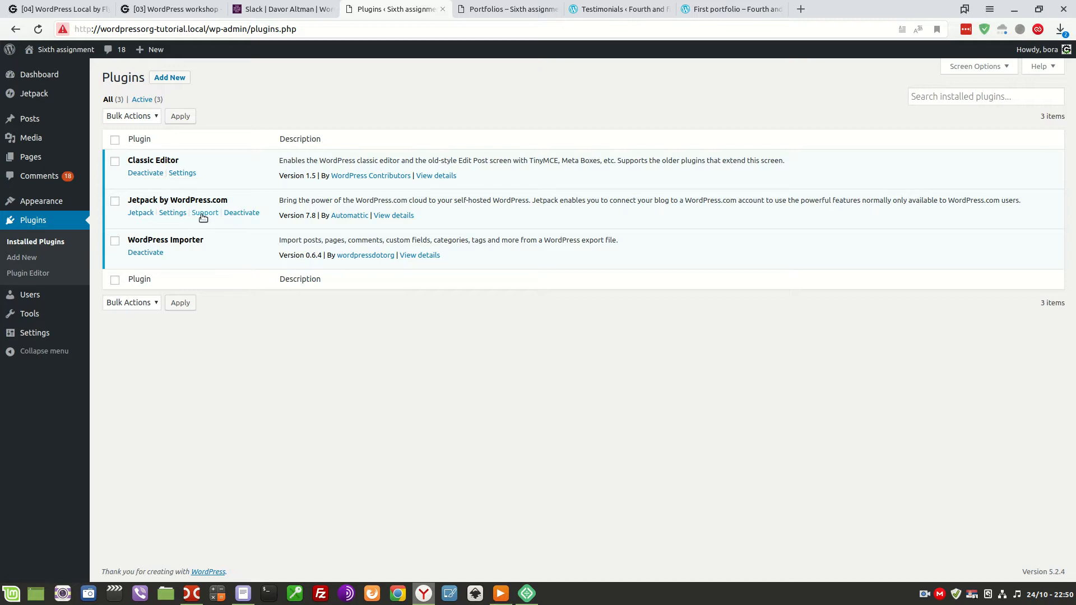
pyautogui.click(175, 215)
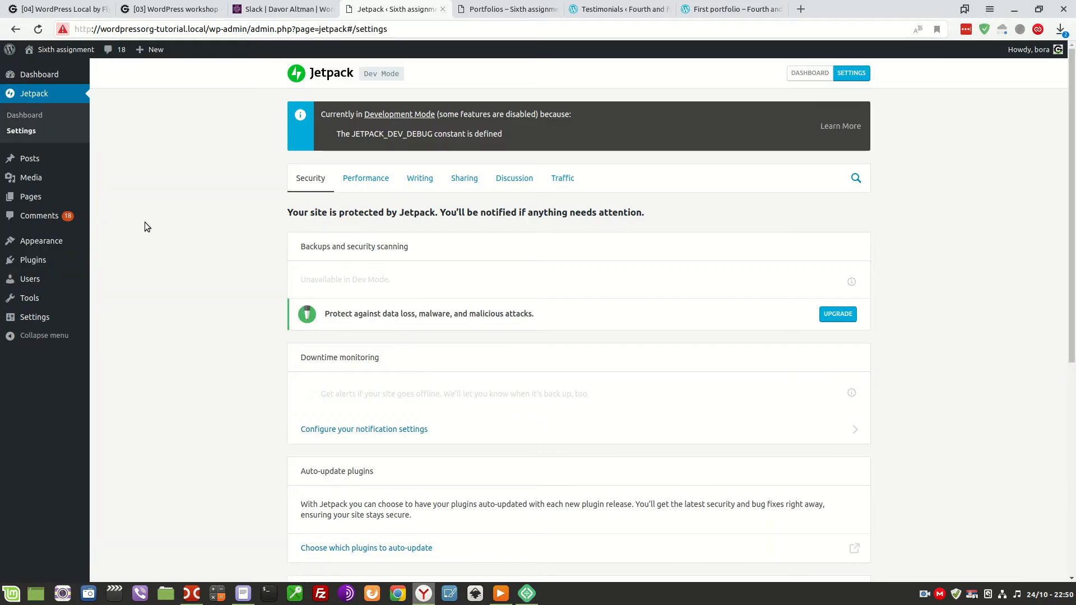
pyautogui.click(431, 185)
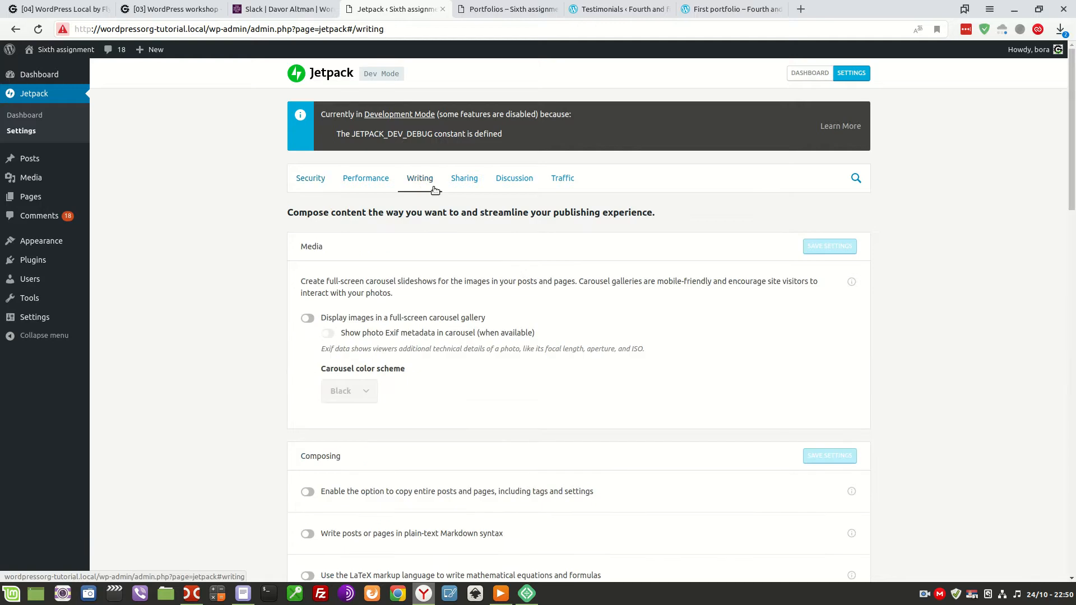
pyautogui.scroll(-8, 504, 224)
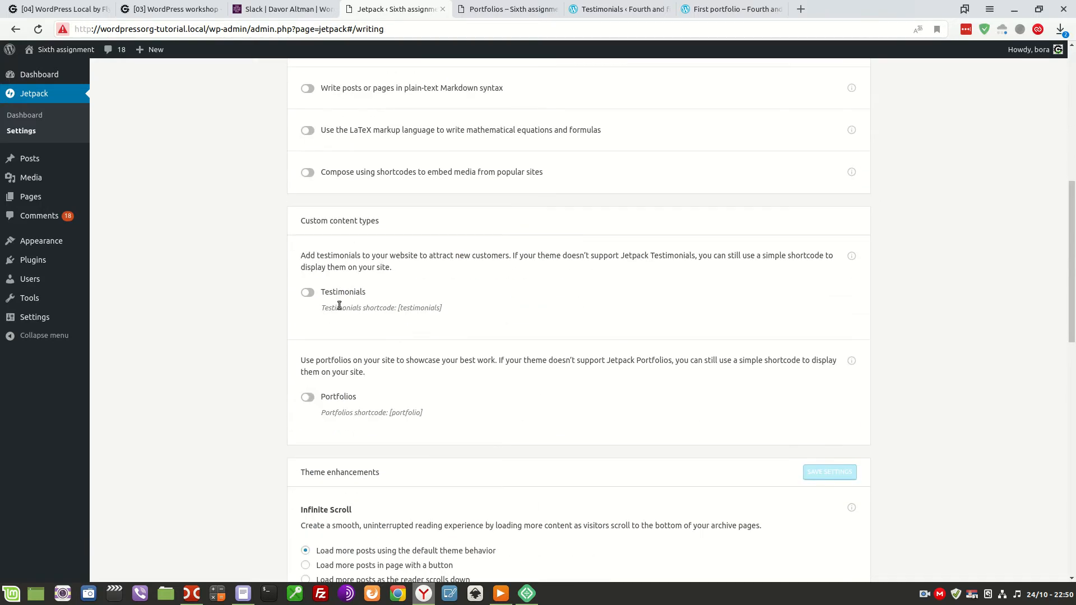
pyautogui.click(308, 293)
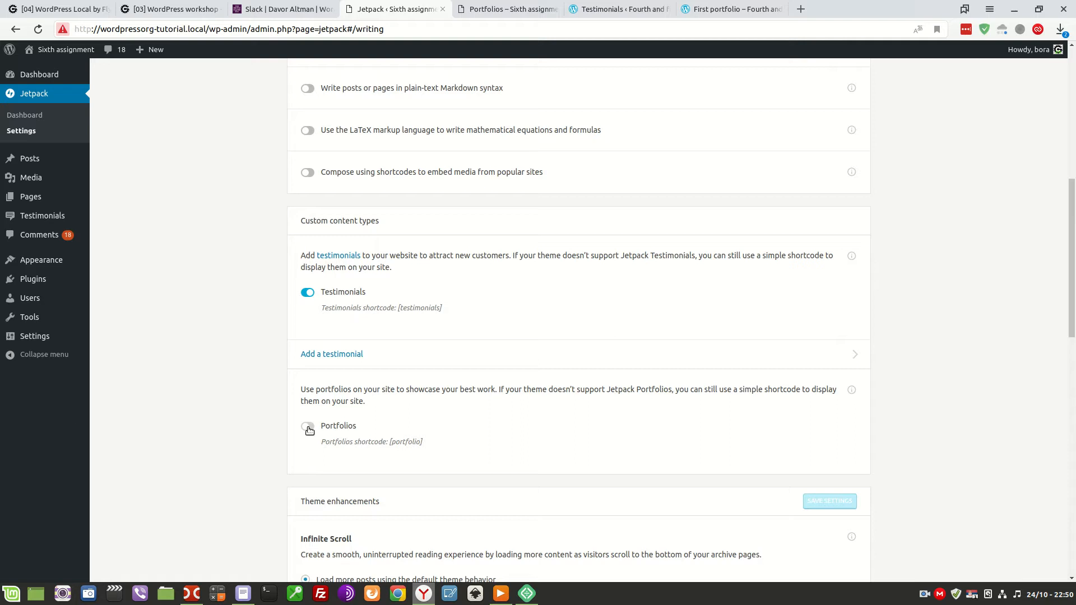
pyautogui.click(308, 427)
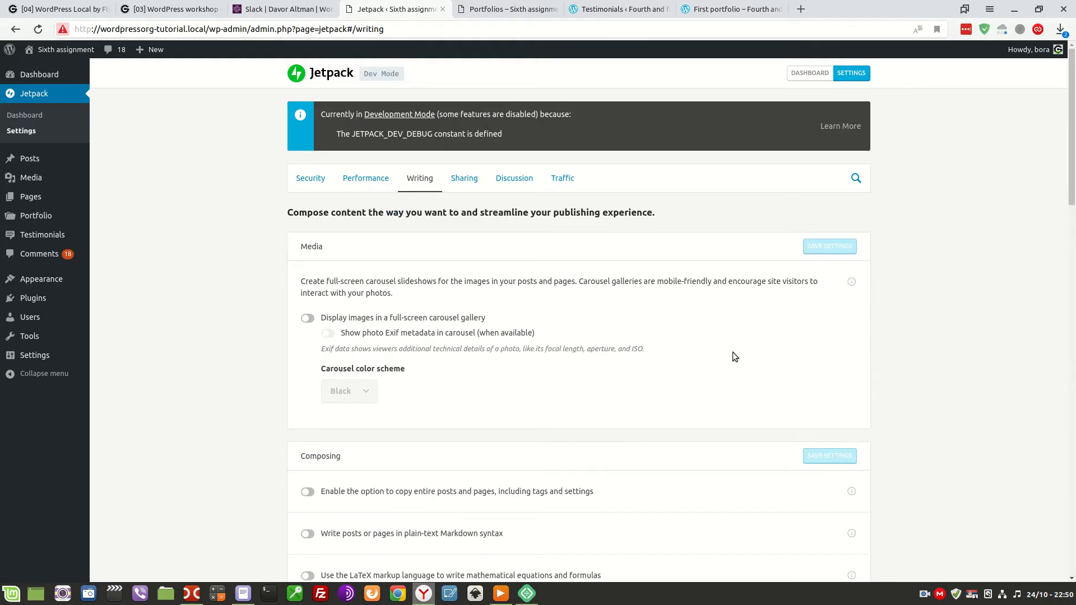
# Step: Check the Sixth assignment site's lists of portfolio projects and testimonials
pyautogui.scroll(-15, 728, 364)
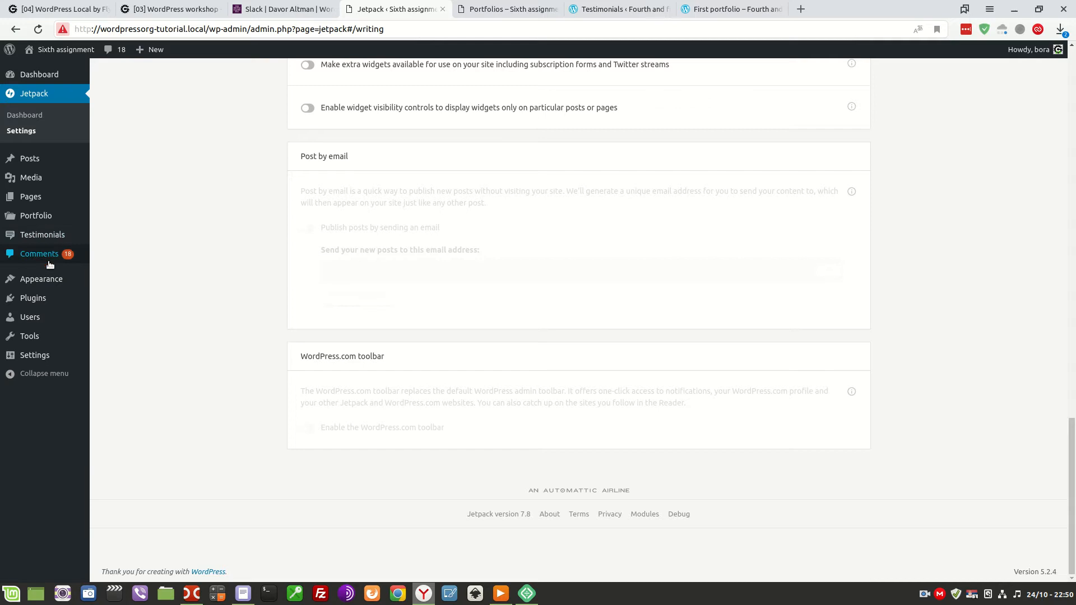
pyautogui.moveTo(36, 216)
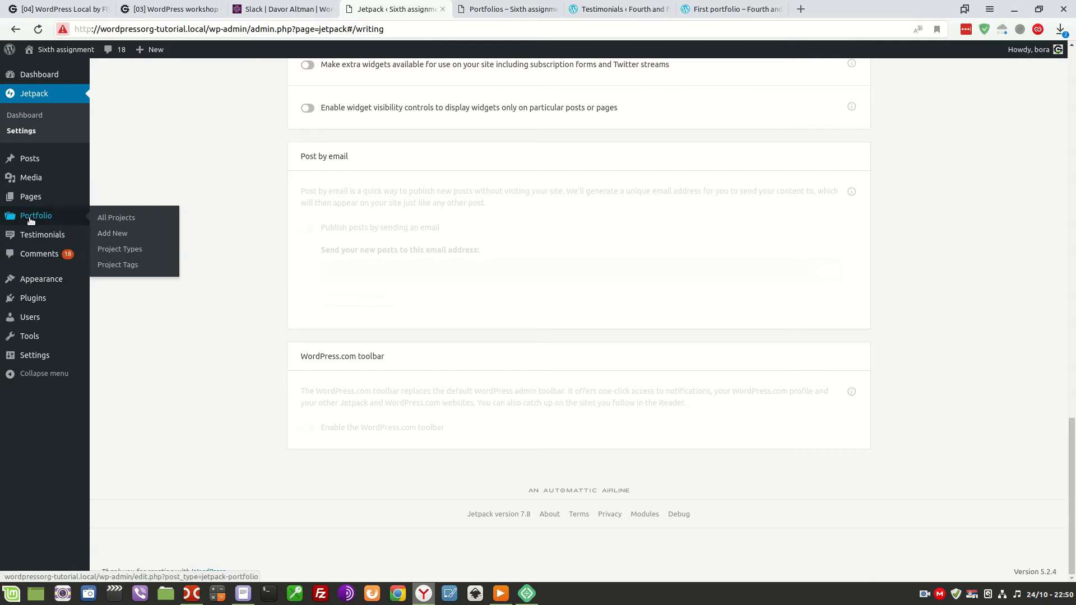
pyautogui.click(126, 223)
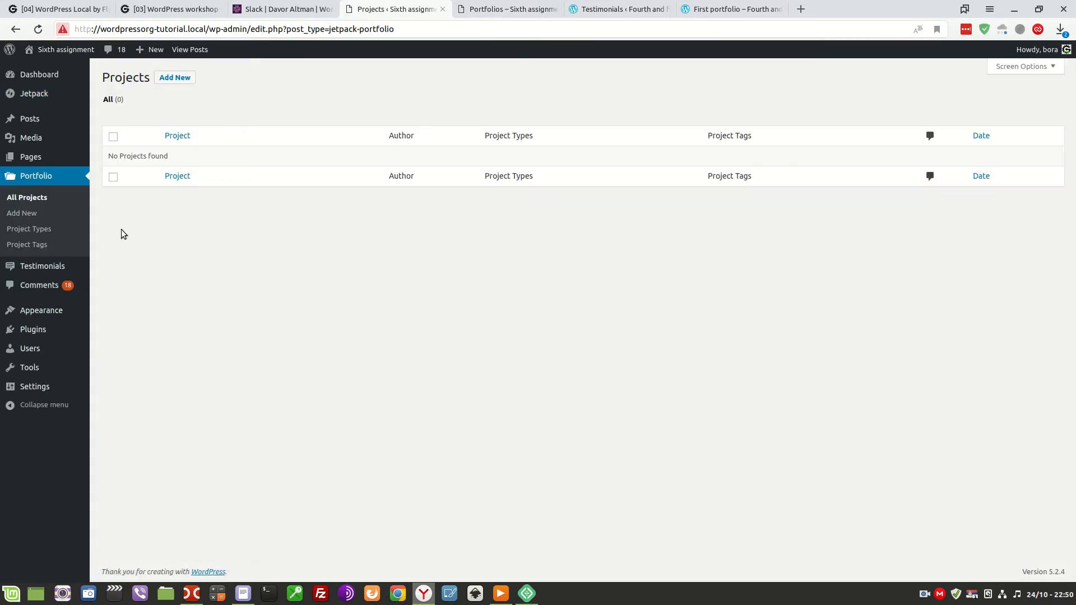
pyautogui.moveTo(33, 268)
pyautogui.click(131, 269)
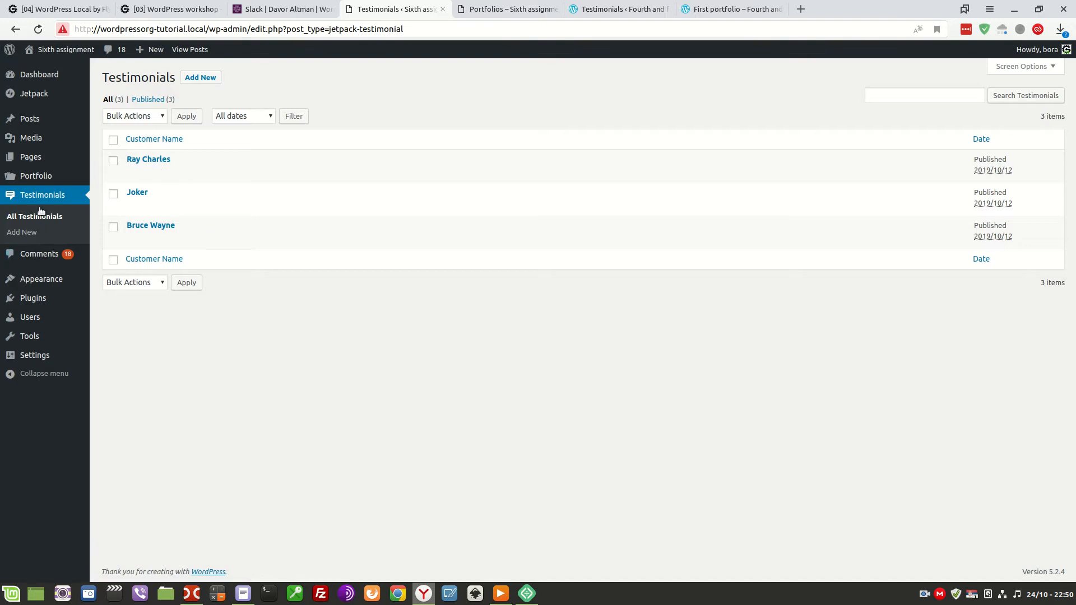
pyautogui.moveTo(38, 180)
pyautogui.click(119, 179)
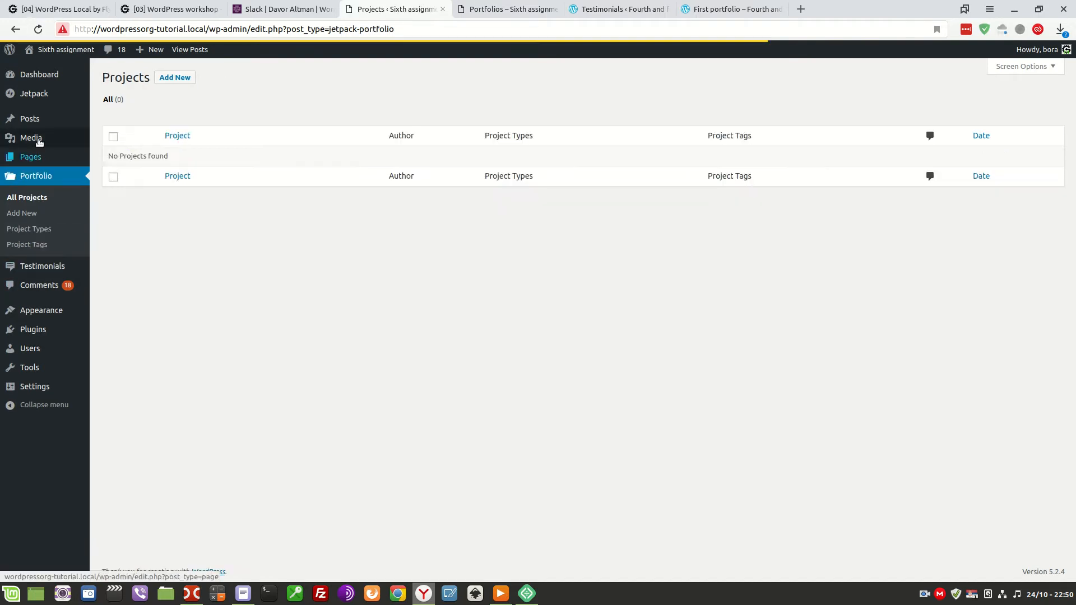
# Step: Look through the full list of pages on the Sixth assignment site
pyautogui.moveTo(31, 120)
pyautogui.moveTo(31, 161)
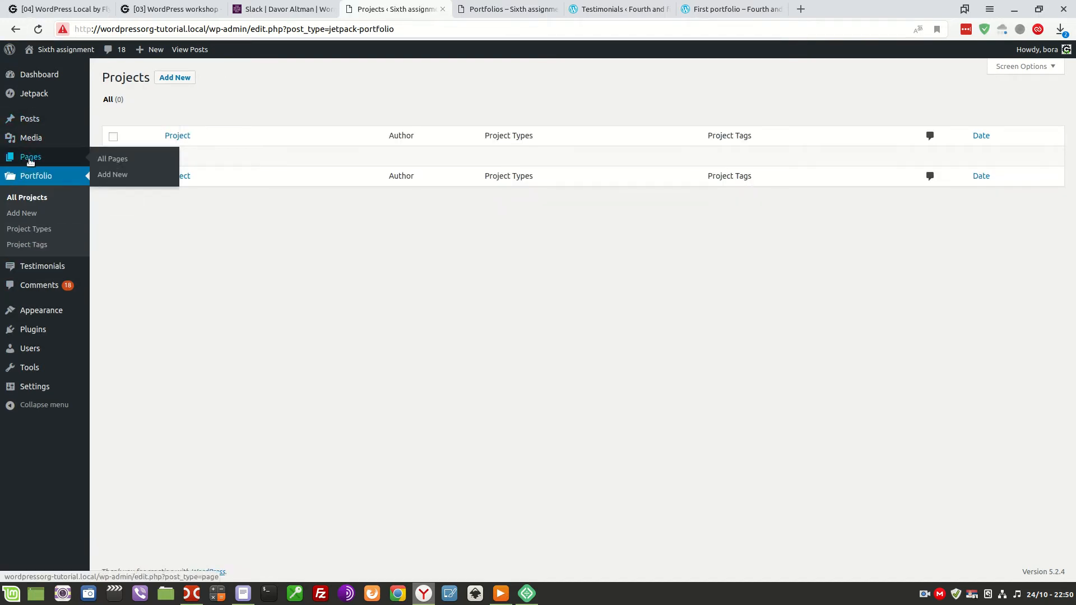
pyautogui.click(115, 161)
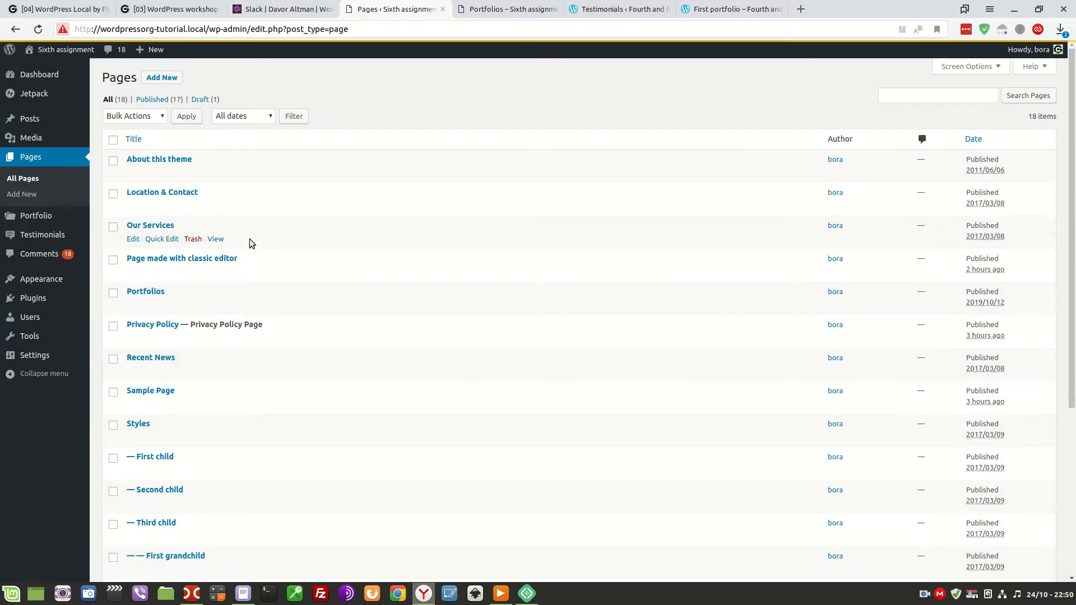
pyautogui.scroll(-1, 308, 247)
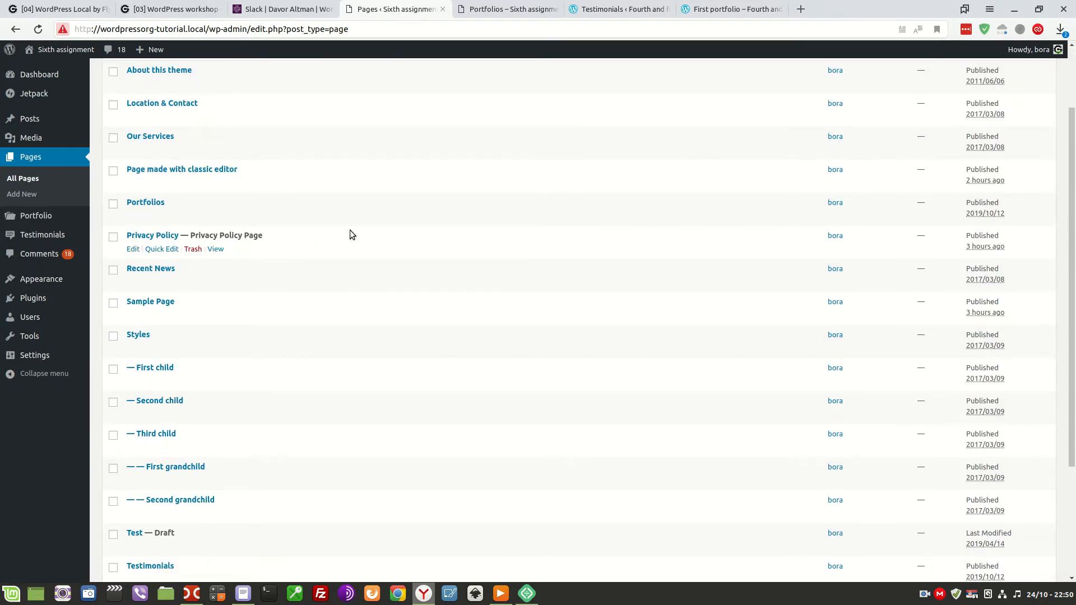
pyautogui.scroll(-3, 351, 245)
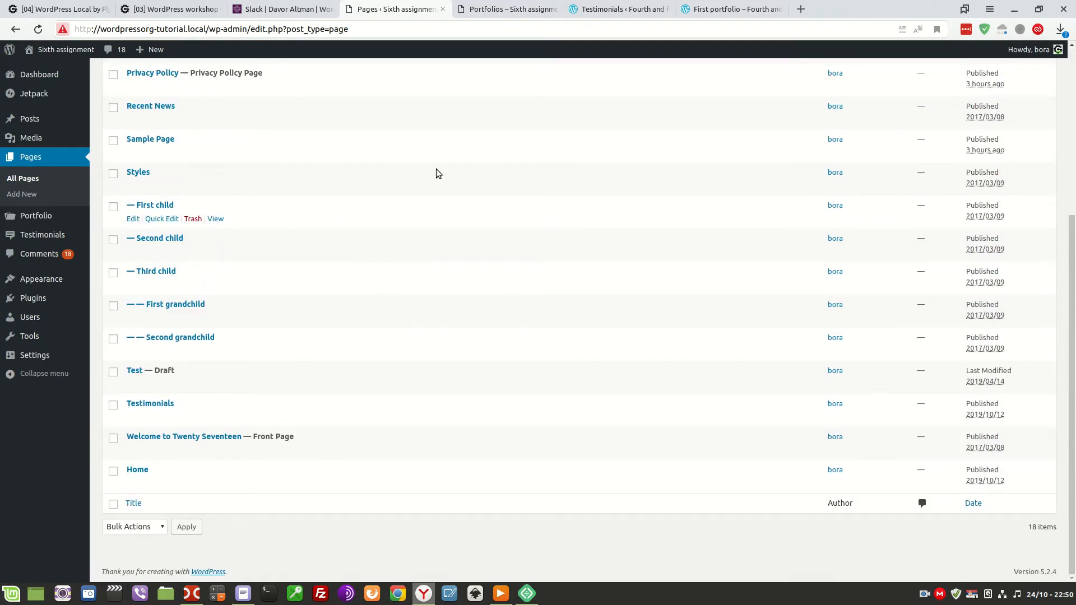
# Step: Open the content export page of the Fourth and fifth assignment site and expand the options for exporting specific content
pyautogui.click(630, 9)
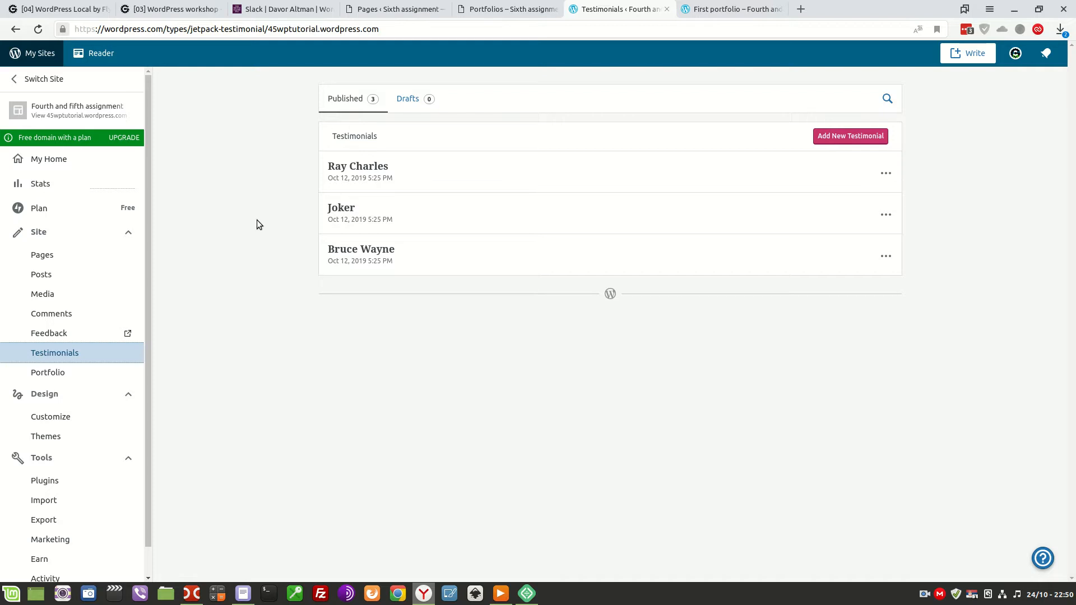
pyautogui.scroll(-1, 132, 355)
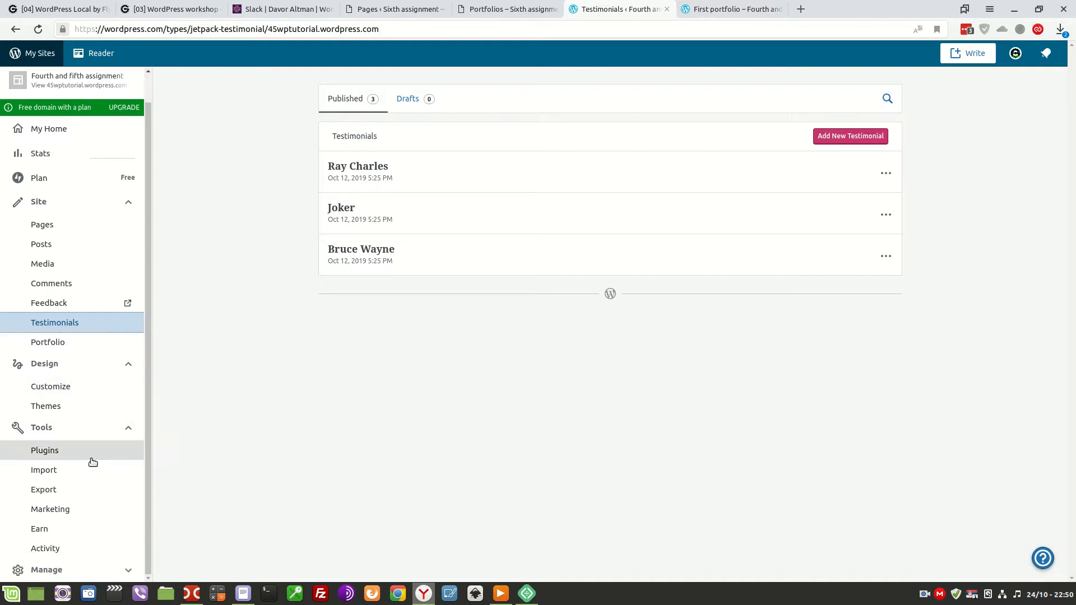
pyautogui.click(45, 489)
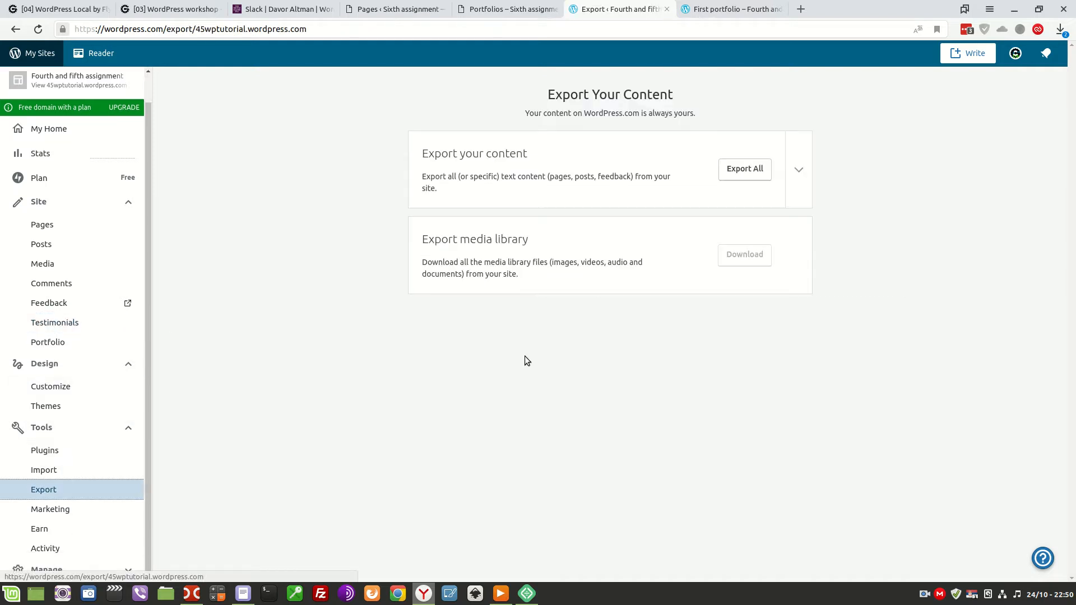
pyautogui.click(799, 170)
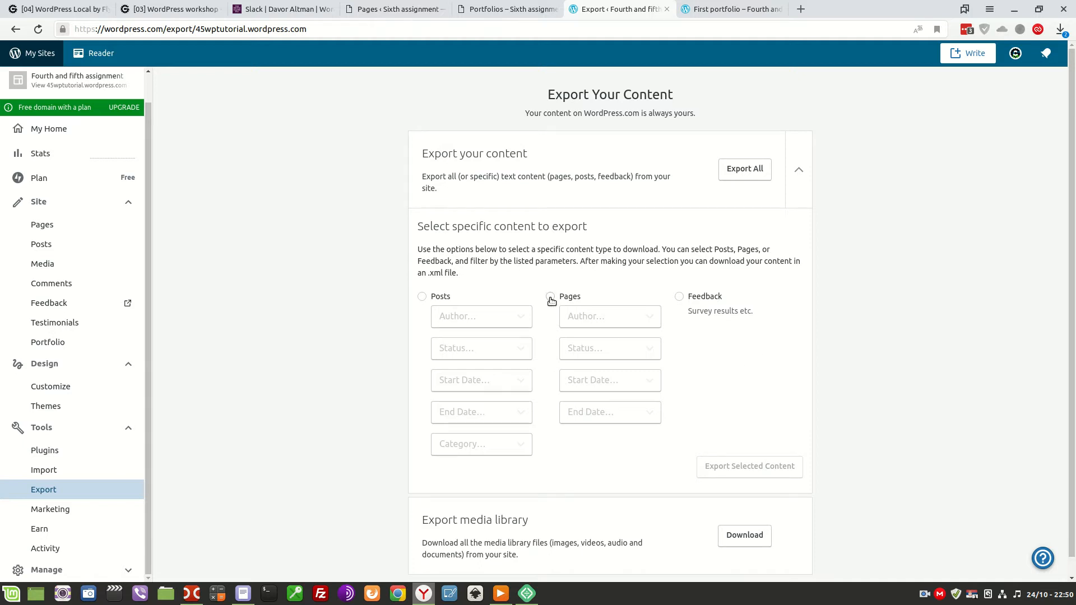
# Step: Choose Posts as the content to export and inspect its category filter
pyautogui.click(421, 298)
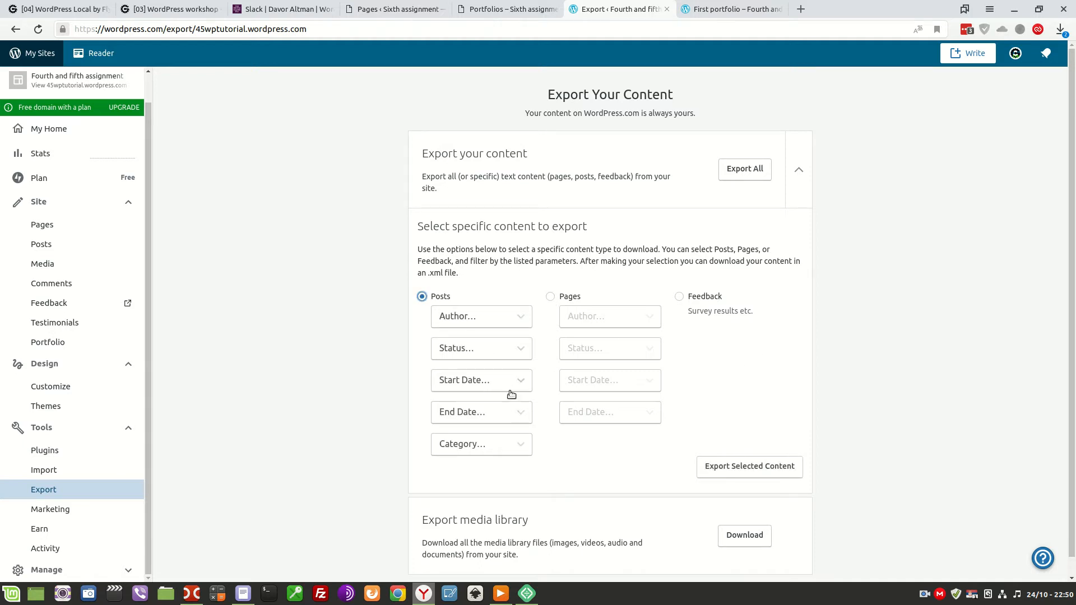
pyautogui.click(521, 444)
pyautogui.click(596, 459)
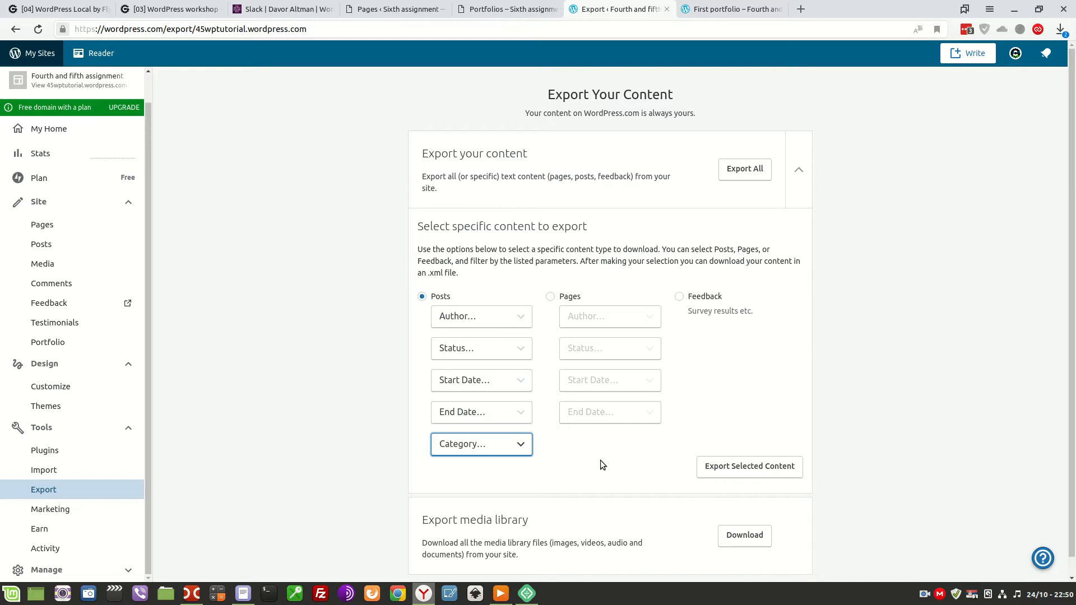
# Step: Choose Pages as the content to export and examine its author, status, start date and end date filters
pyautogui.click(550, 297)
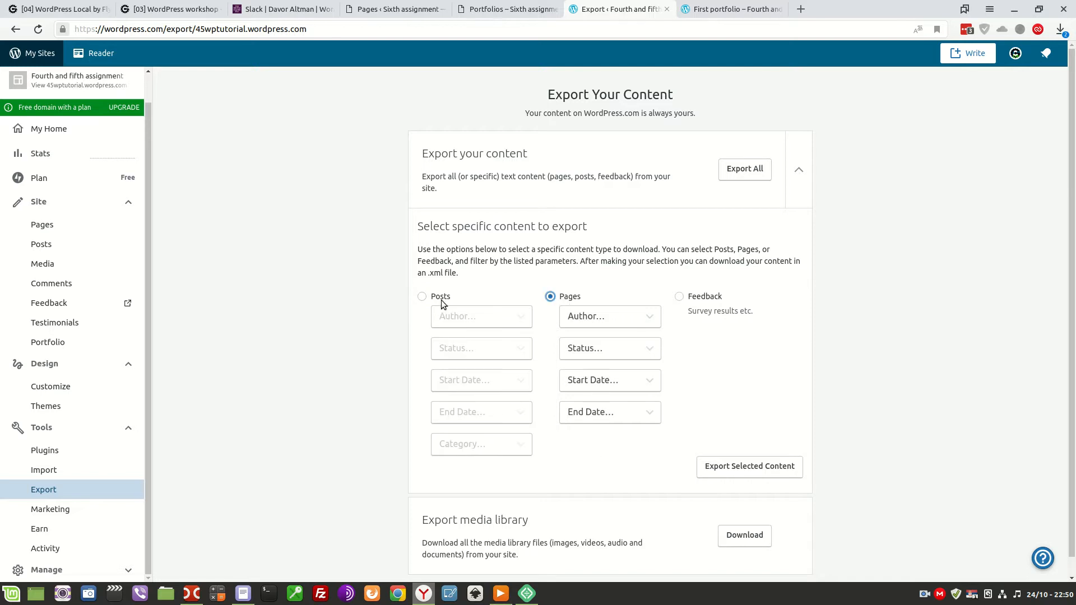
pyautogui.click(611, 415)
pyautogui.click(643, 345)
pyautogui.click(643, 346)
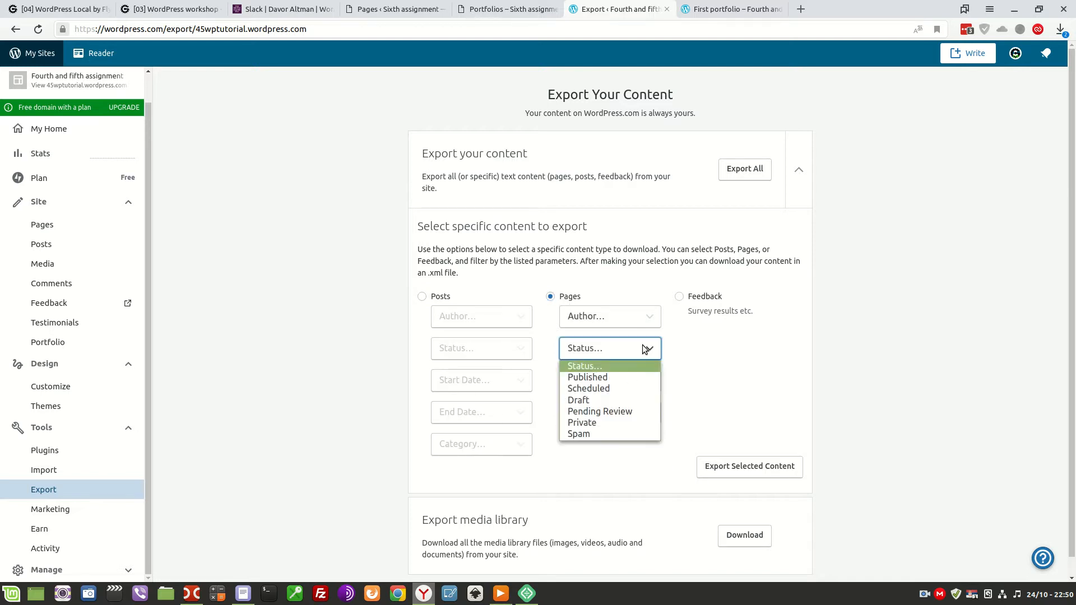
pyautogui.click(631, 318)
pyautogui.click(631, 318)
pyautogui.click(622, 386)
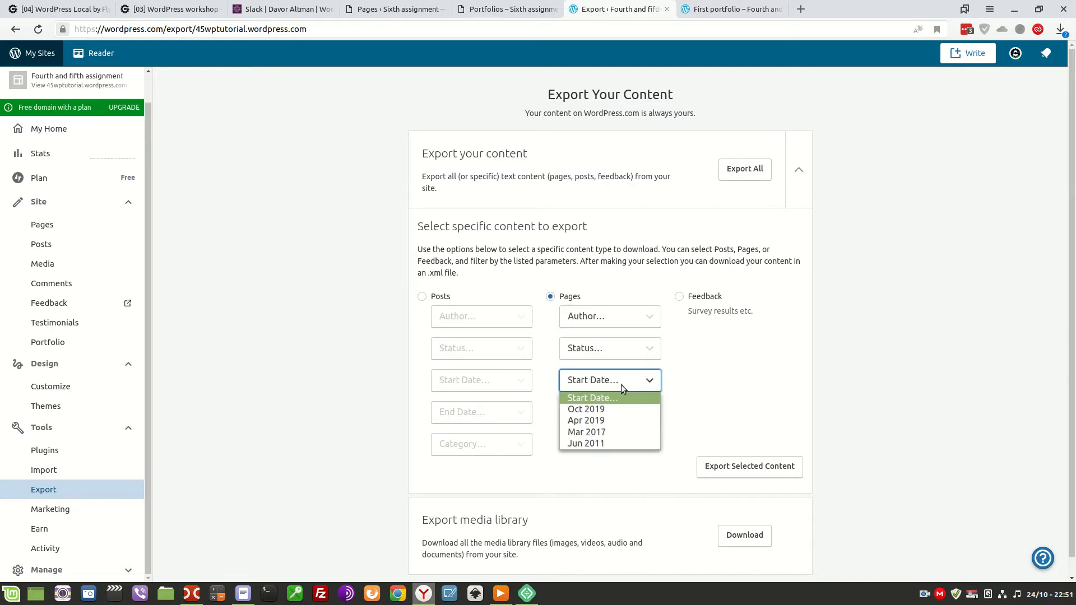
pyautogui.click(622, 387)
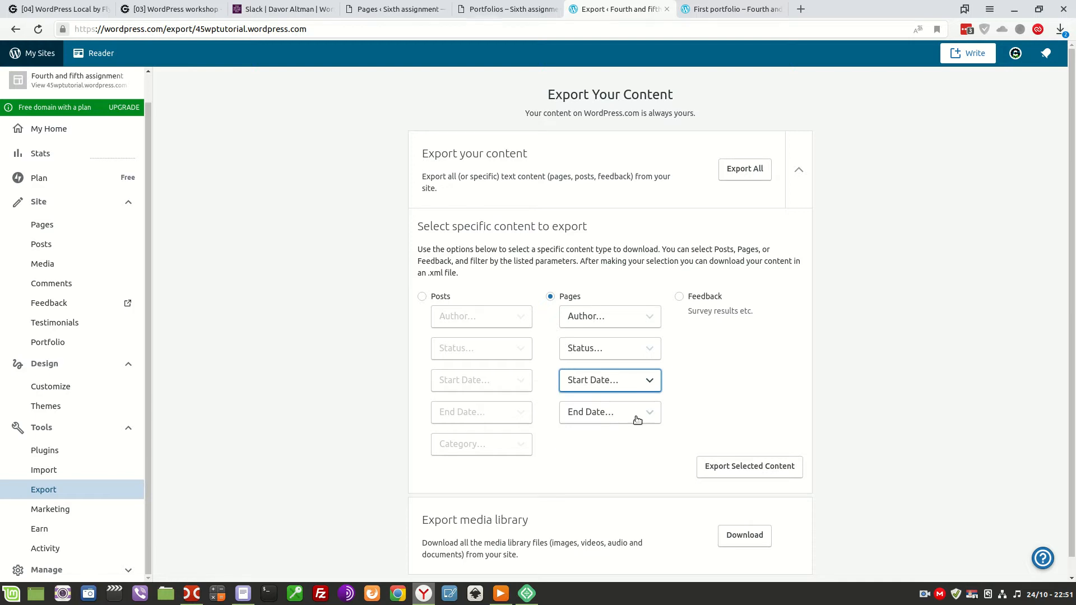
pyautogui.scroll(-1, 727, 388)
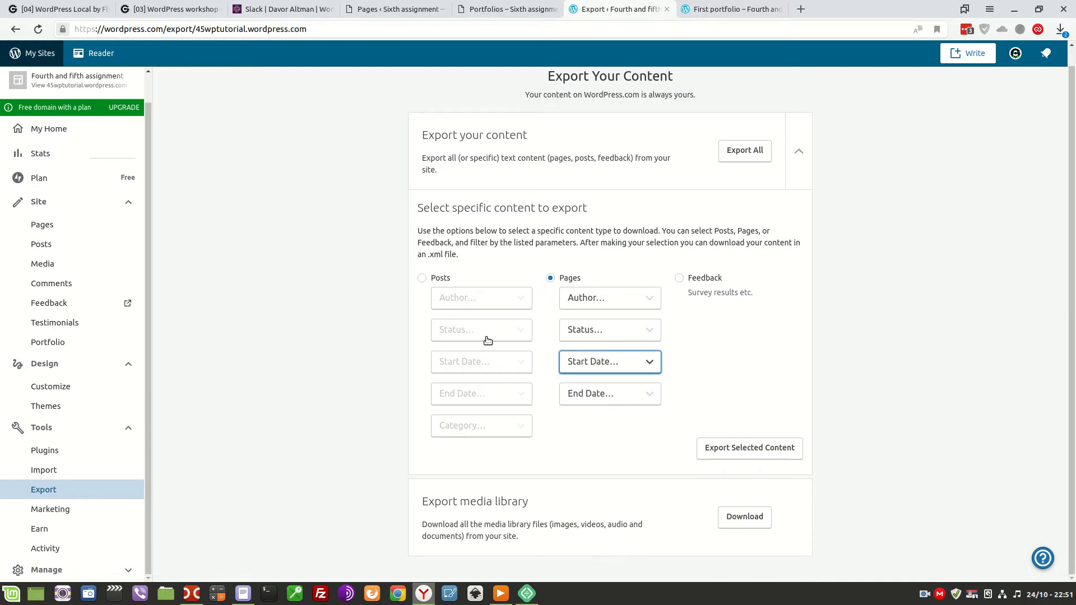
# Step: Choose Posts as the content to export and examine its author, status, start date, end date and category filters
pyautogui.click(420, 279)
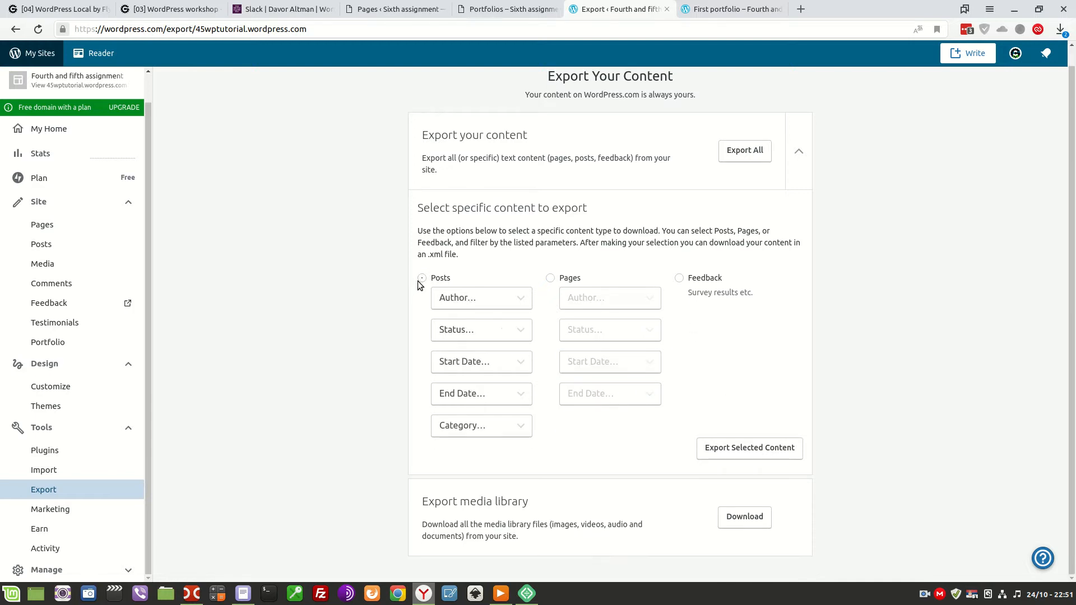
pyautogui.click(468, 300)
pyautogui.click(473, 331)
pyautogui.click(475, 333)
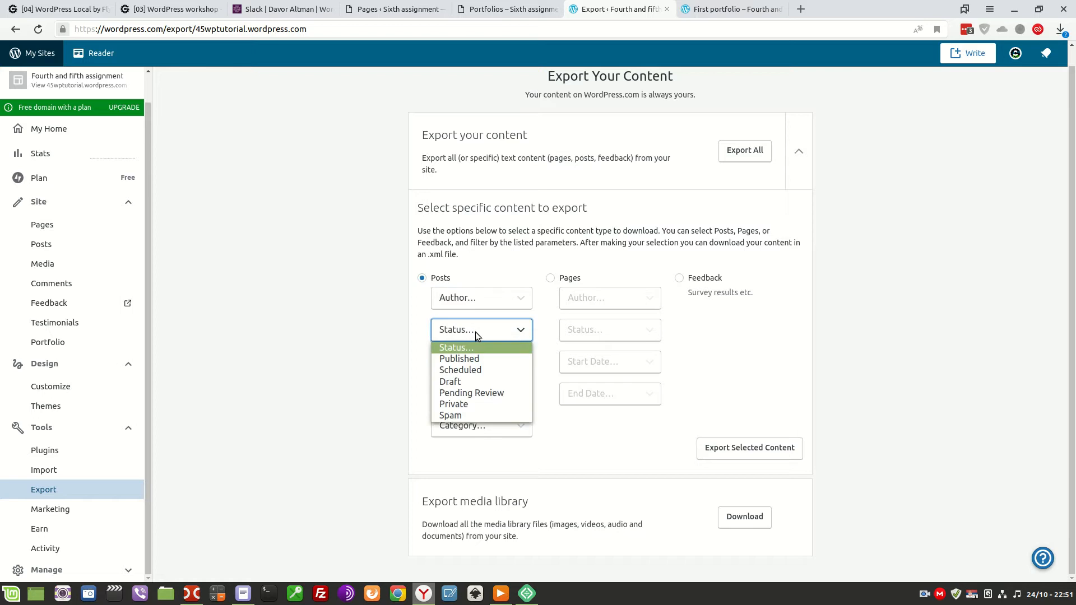
pyautogui.click(475, 348)
pyautogui.click(479, 361)
pyautogui.click(481, 380)
pyautogui.click(483, 396)
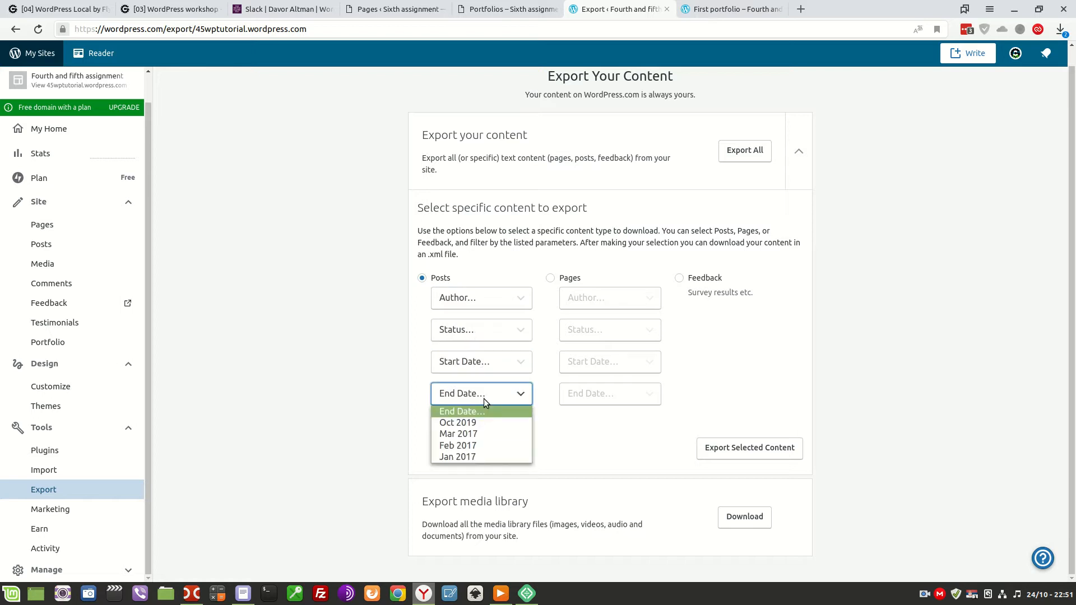
pyautogui.click(483, 398)
pyautogui.click(489, 431)
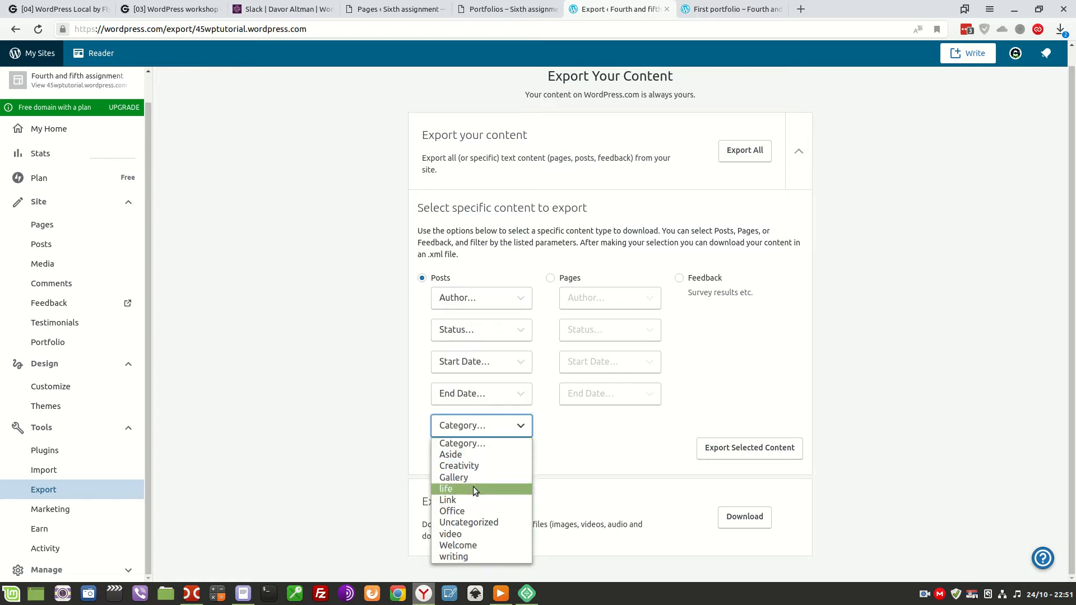
pyautogui.click(697, 413)
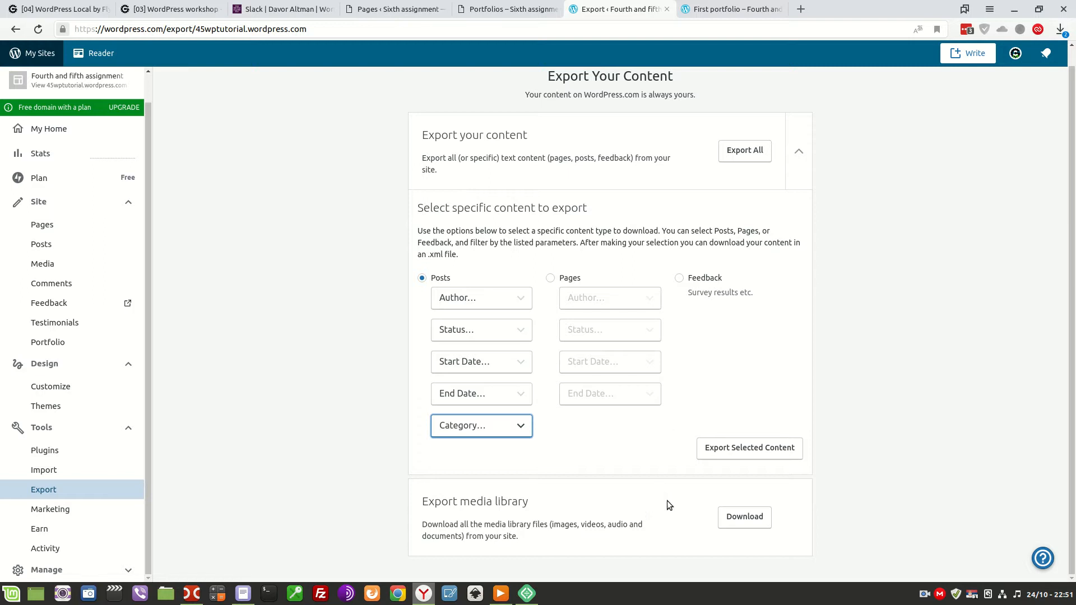
# Step: Switch to the local Sixth assignment site's admin and run the WordPress importer
pyautogui.click(401, 9)
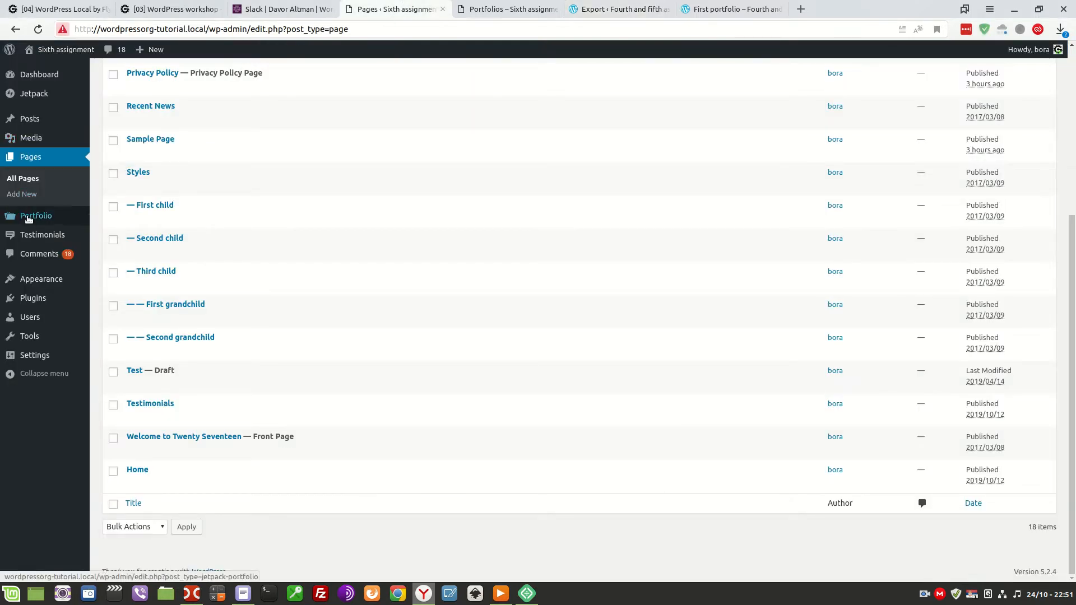
pyautogui.moveTo(31, 221)
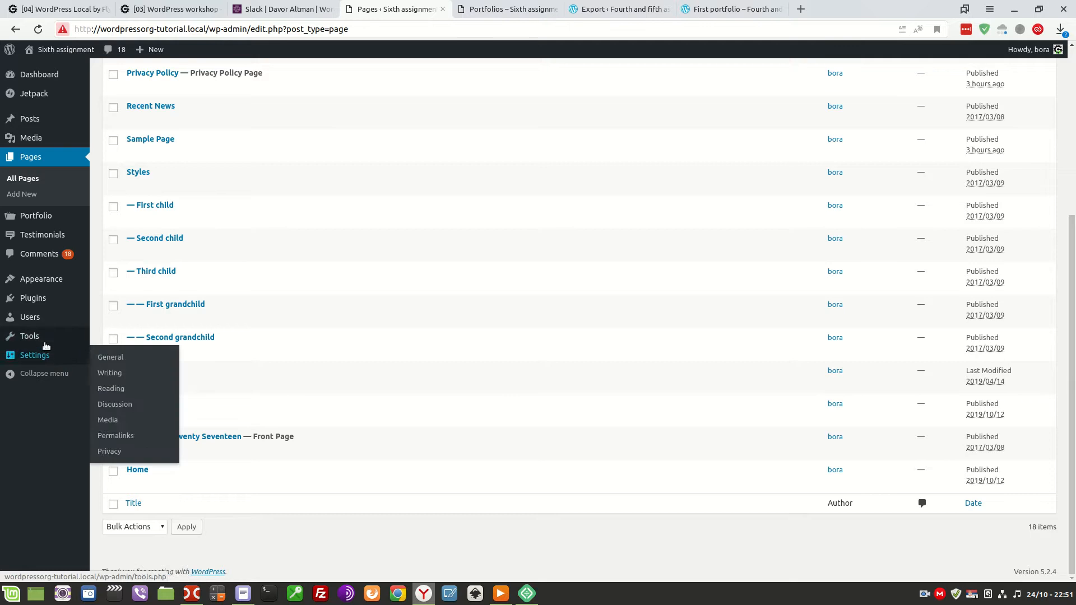
pyautogui.moveTo(39, 337)
pyautogui.click(109, 357)
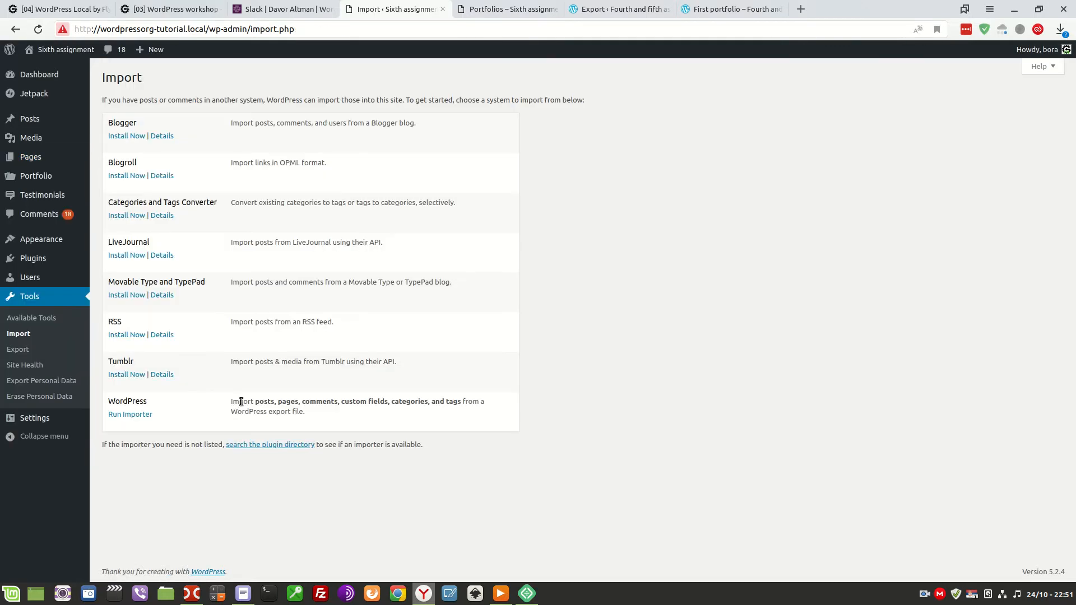
pyautogui.click(110, 416)
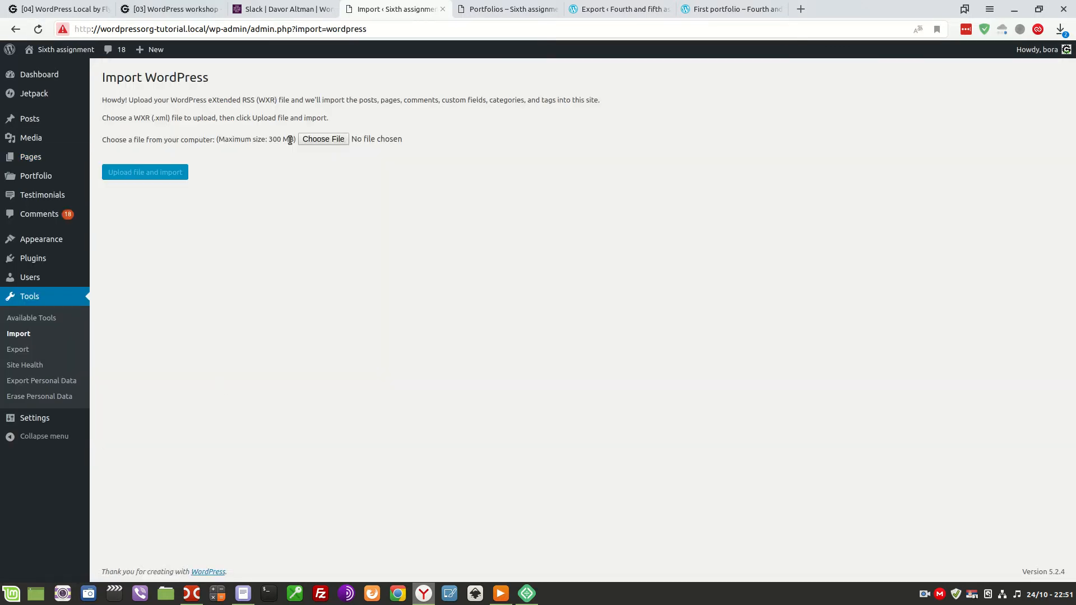
# Step: Upload fourthandfifthassignment.wordpress.2019-10-24.001.xml from the Downloads folder for import
pyautogui.click(307, 139)
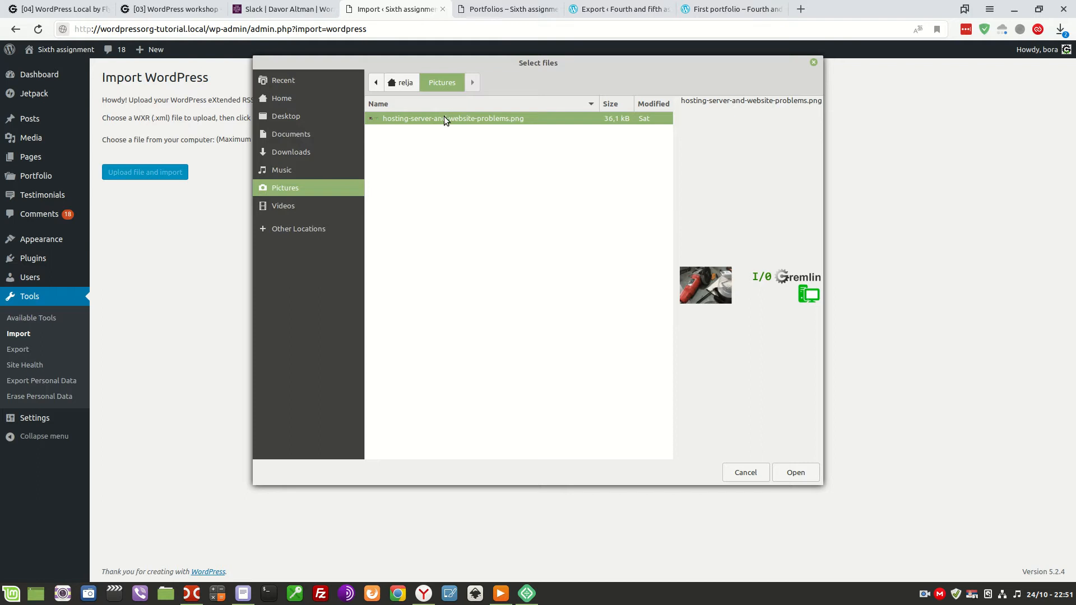
pyautogui.click(287, 134)
pyautogui.click(305, 152)
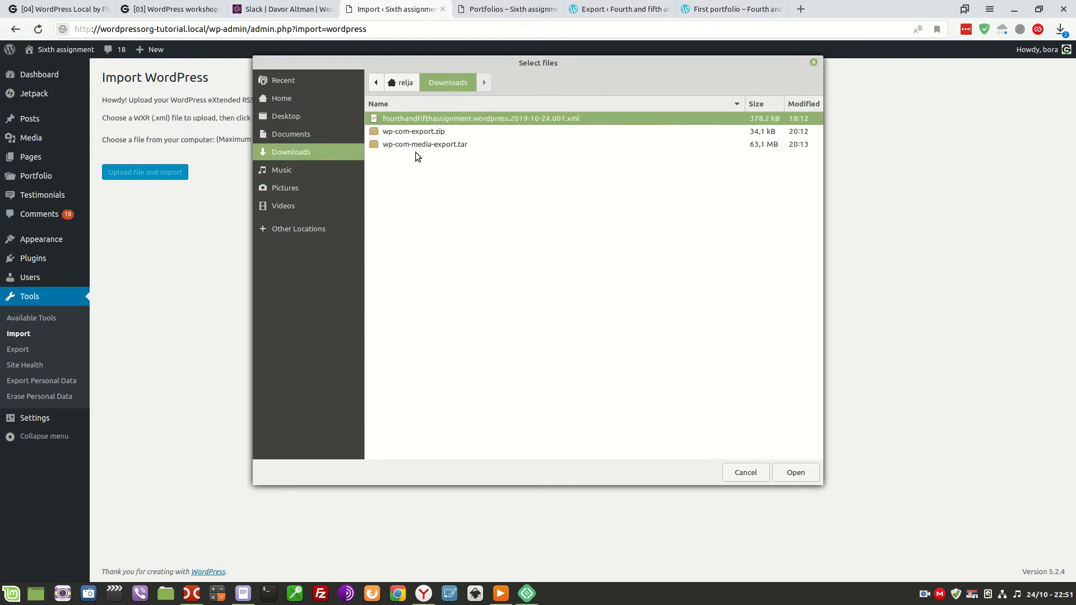
pyautogui.click(803, 476)
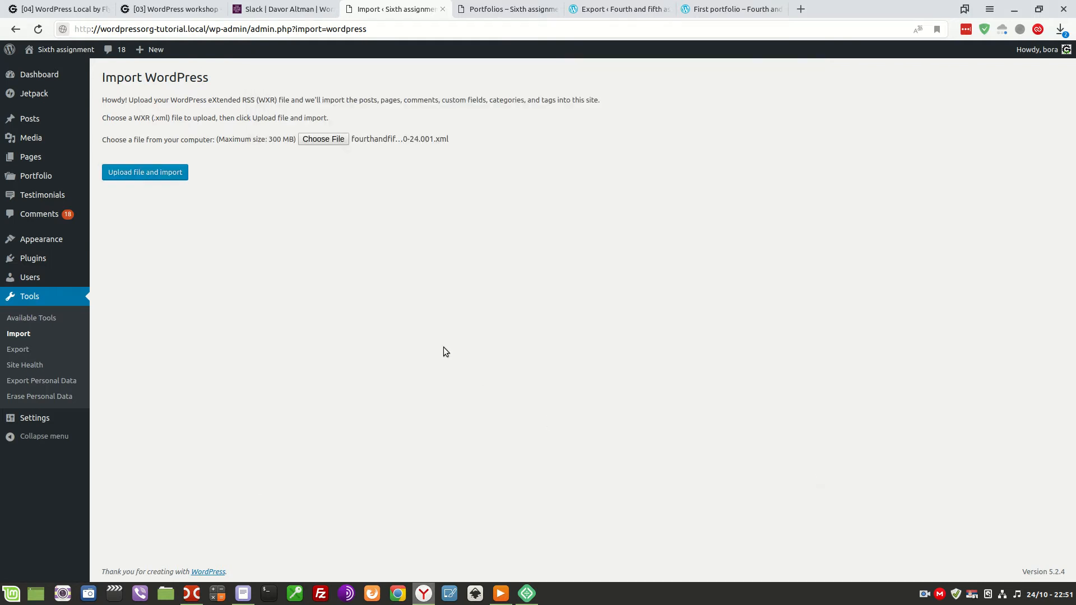
pyautogui.click(152, 173)
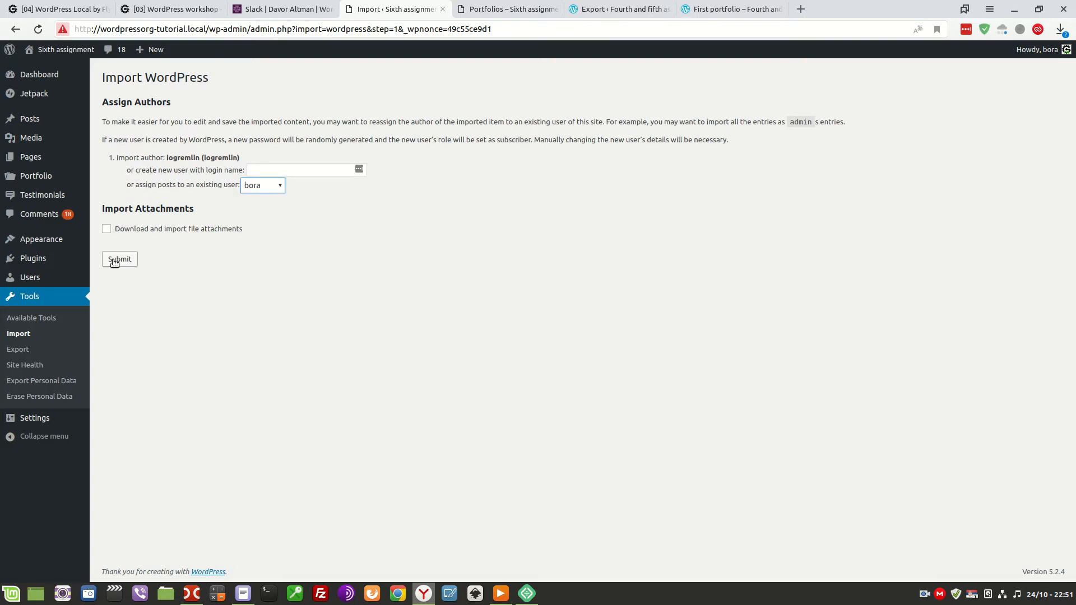
# Step: Run the import with the posts assigned to the existing site user and without file attachments, and review the import log
pyautogui.click(114, 263)
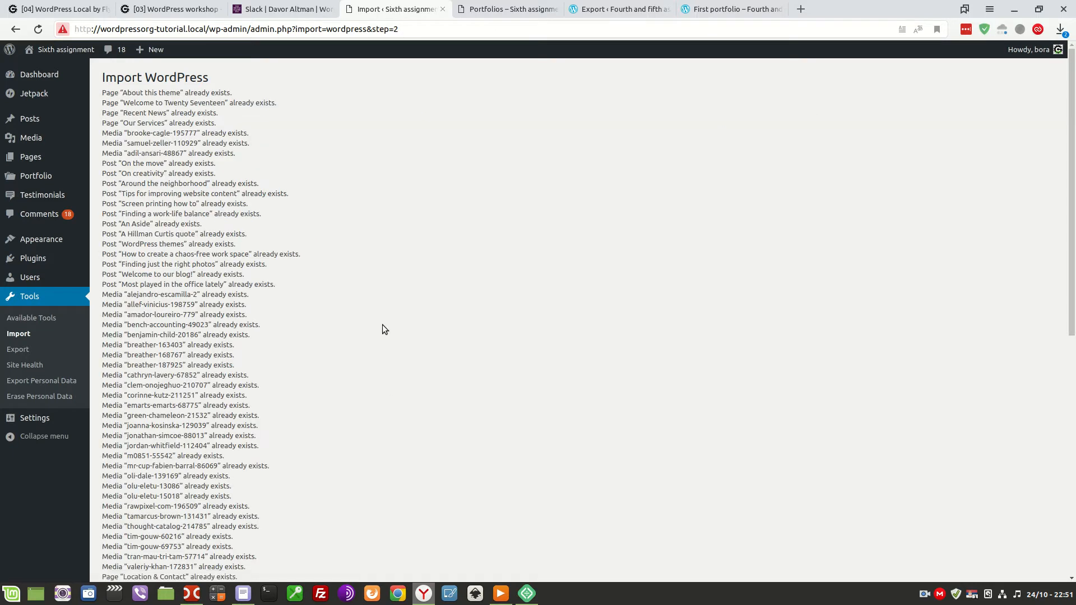
pyautogui.scroll(-8, 173, 203)
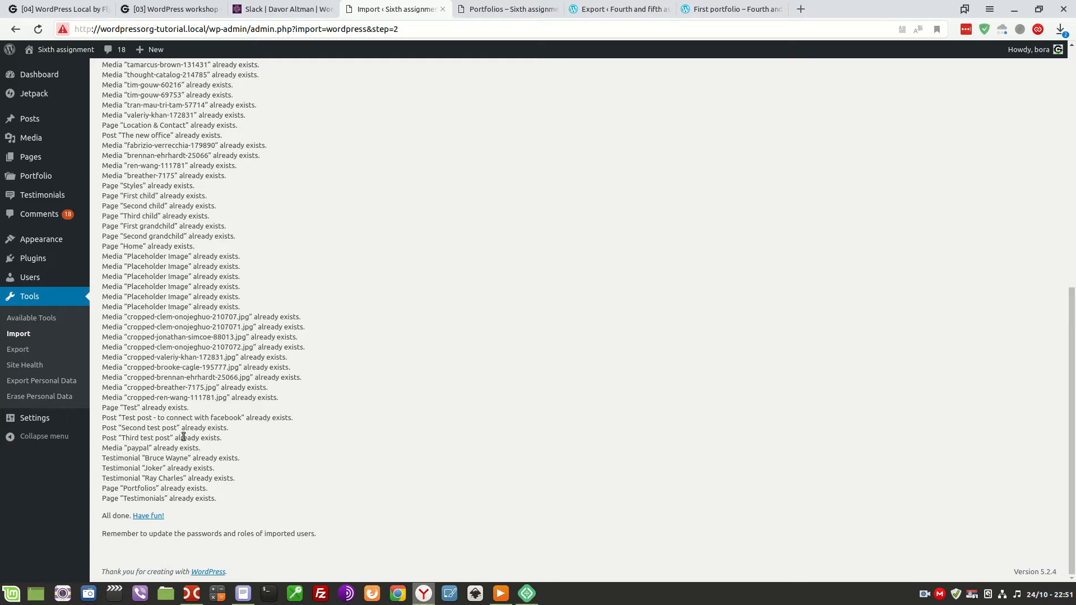
pyautogui.scroll(5, 183, 436)
pyautogui.scroll(8, 207, 442)
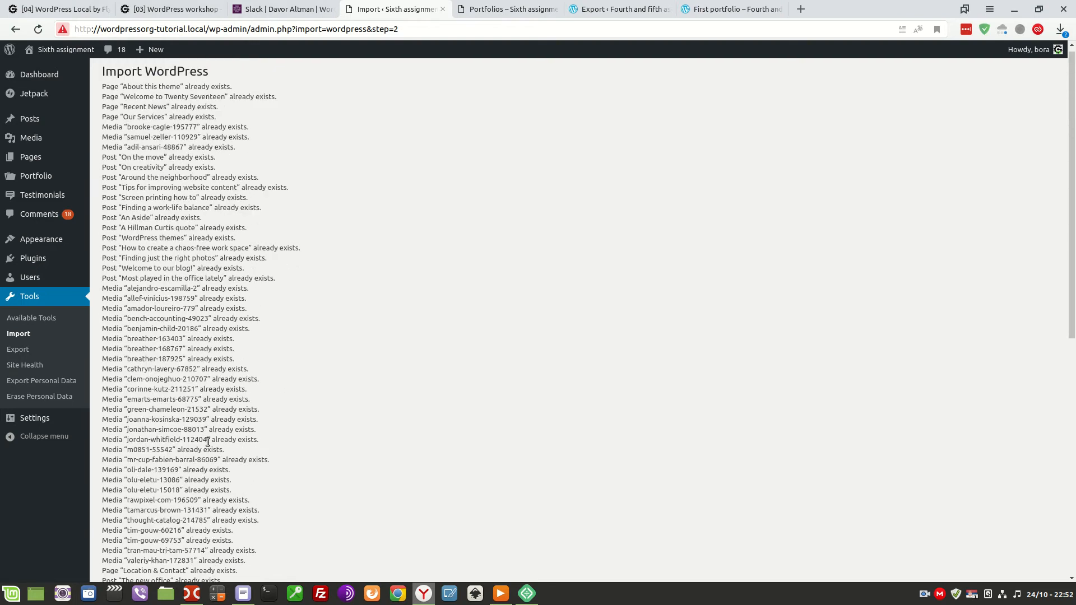
pyautogui.scroll(1, 208, 443)
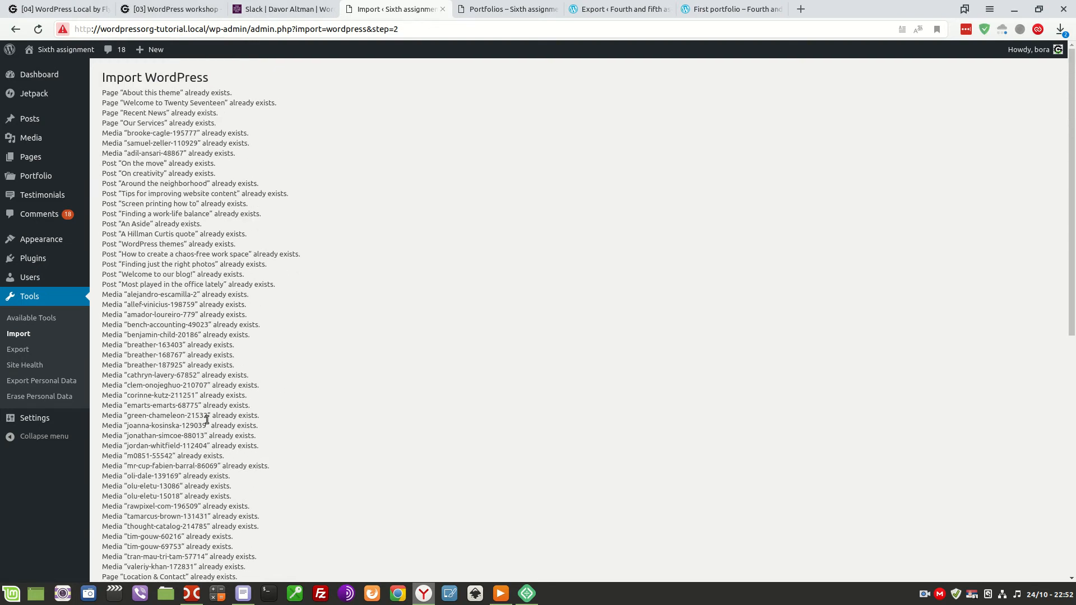
# Step: Check the imported portfolio projects and the testimonials in their admin lists
pyautogui.moveTo(29, 266)
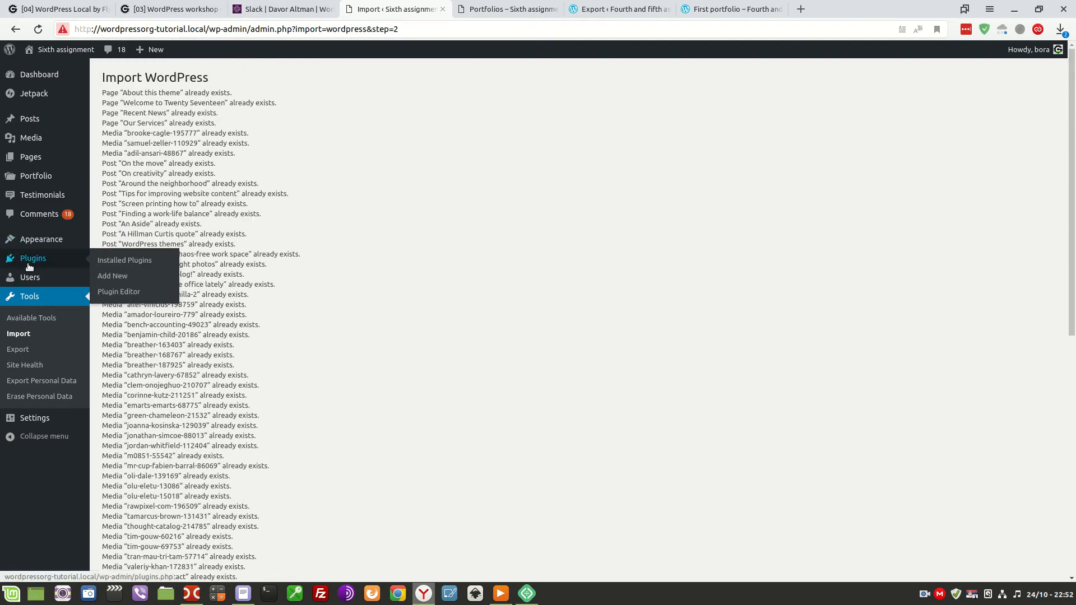
pyautogui.click(32, 178)
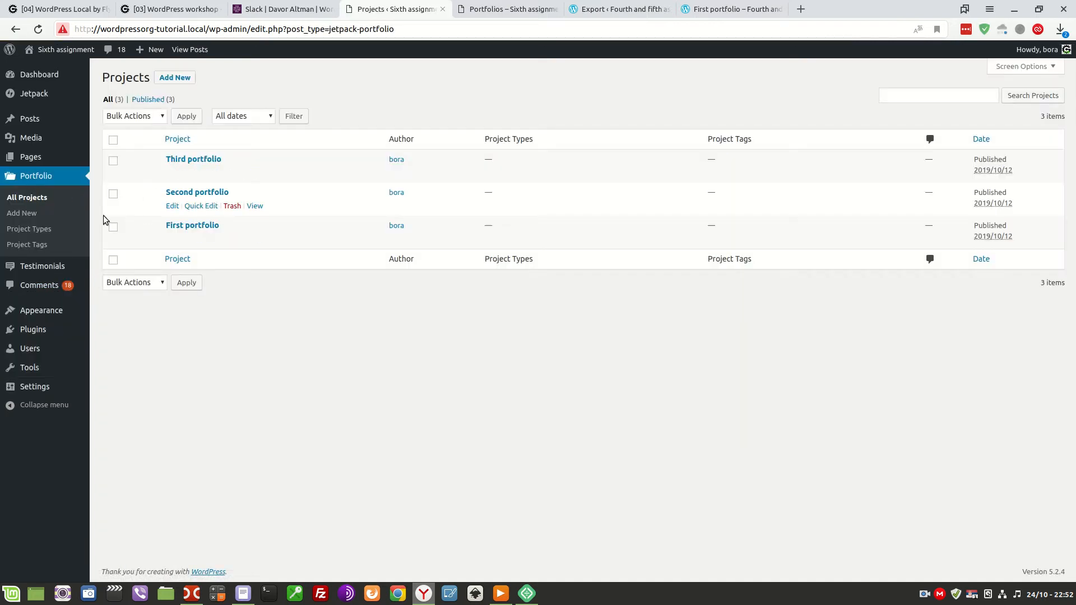
pyautogui.moveTo(49, 264)
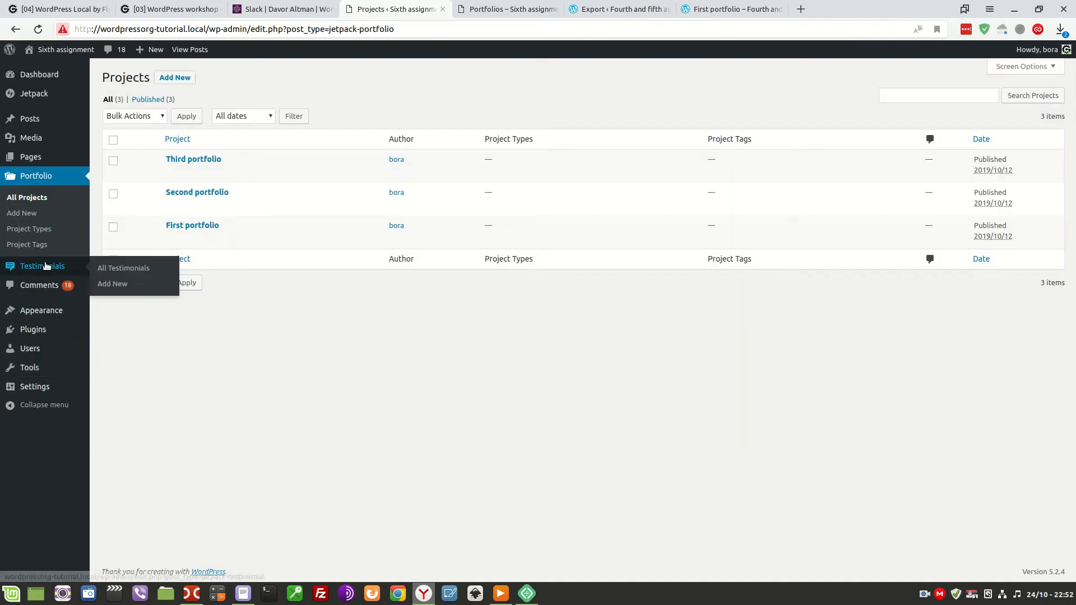
pyautogui.click(115, 268)
# Step: Visit the Sixth assignment site and view its Portfolios and Testimonials pages
pyautogui.moveTo(58, 51)
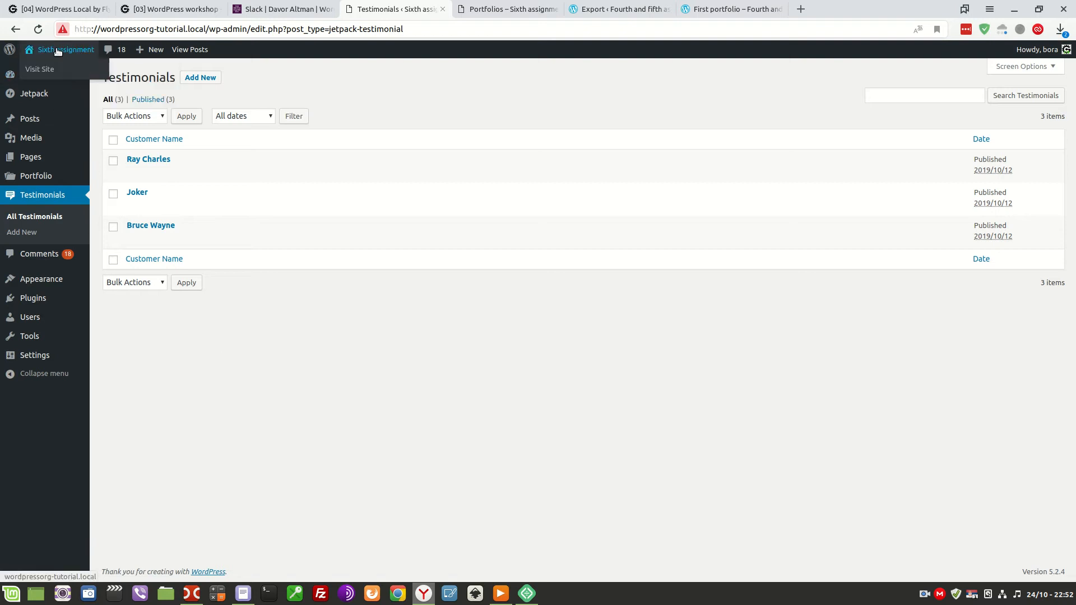
pyautogui.click(47, 70)
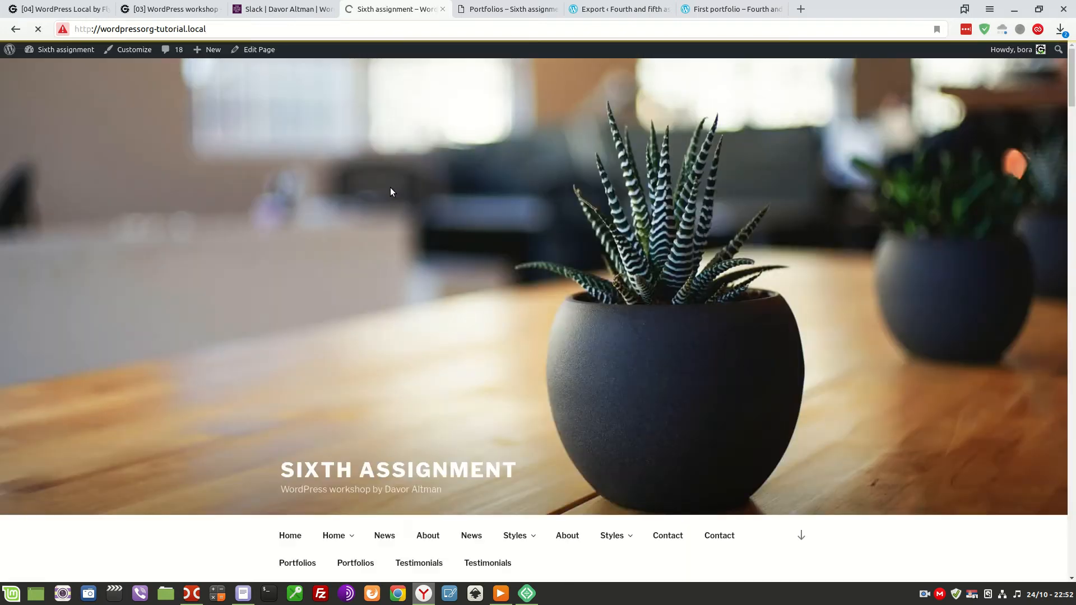
pyautogui.scroll(-5, 468, 257)
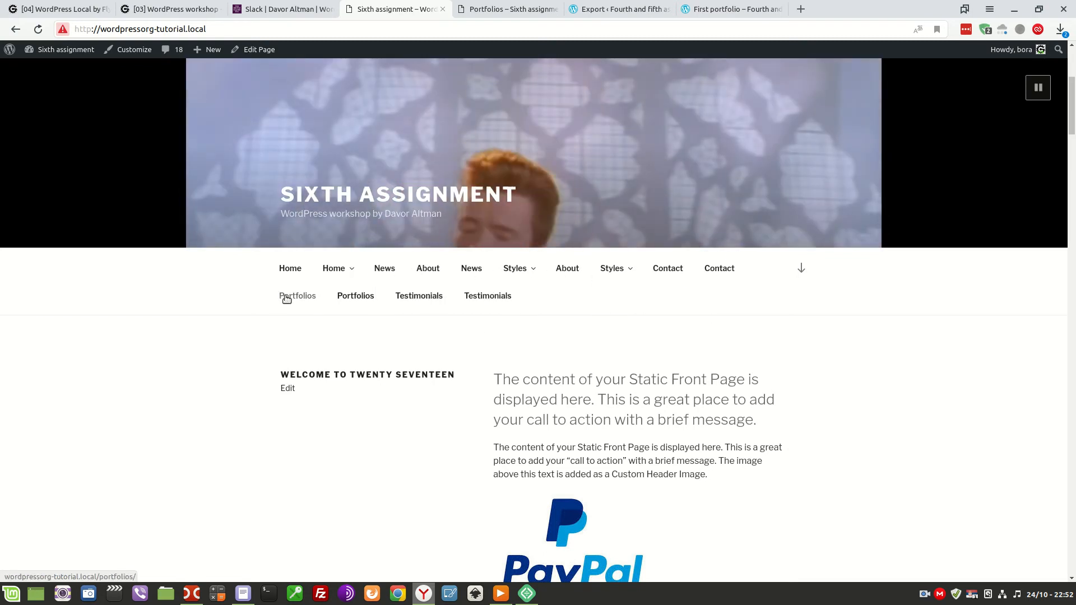
pyautogui.click(359, 297)
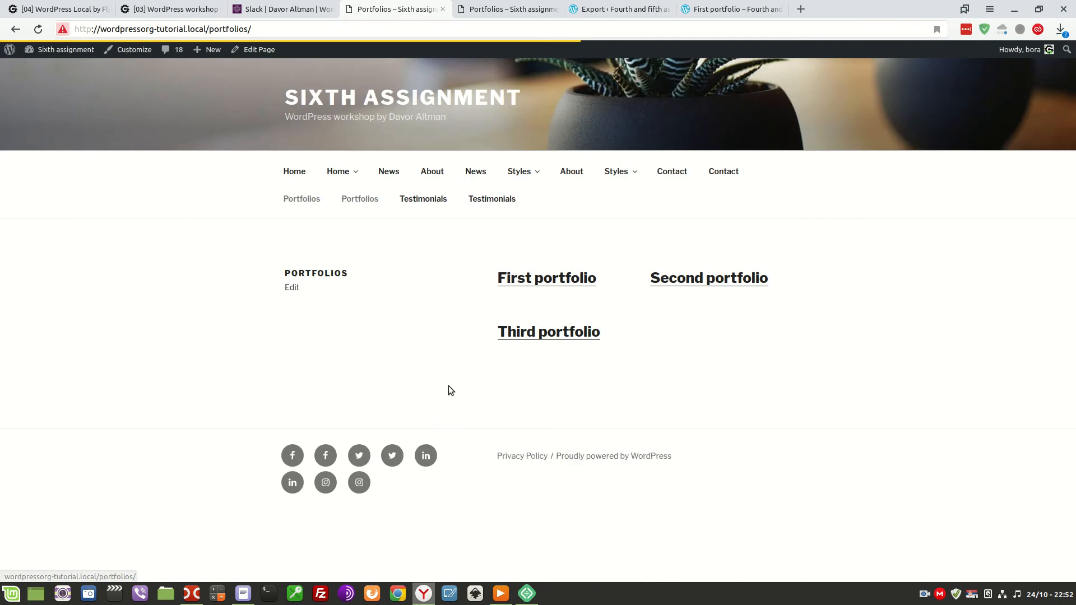
pyautogui.click(422, 200)
pyautogui.click(488, 200)
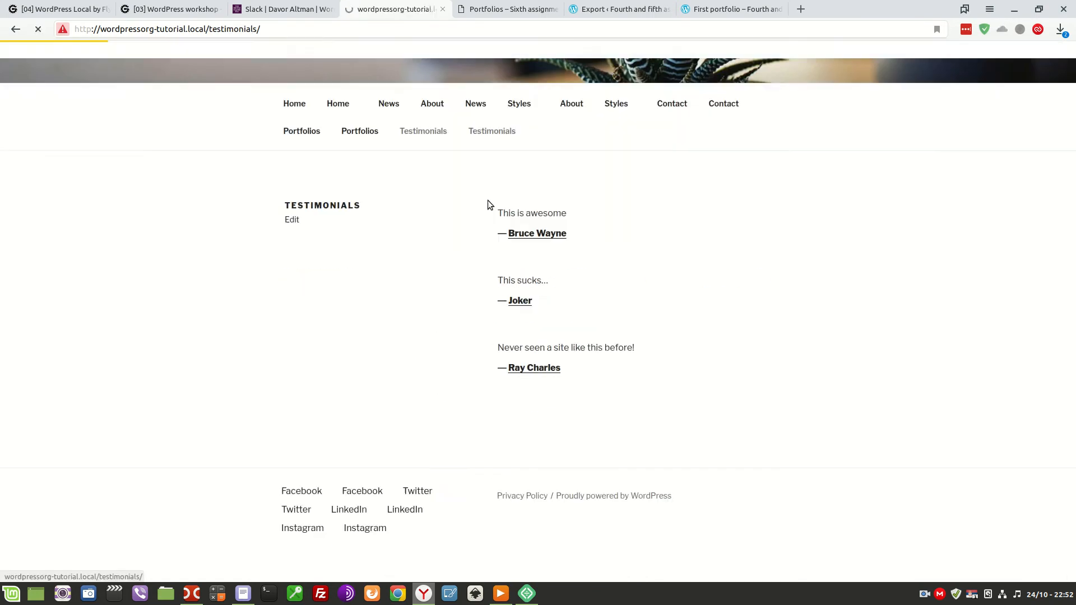
# Step: Return to the site admin and look through the full list of posts
pyautogui.moveTo(10, 49)
pyautogui.click(36, 66)
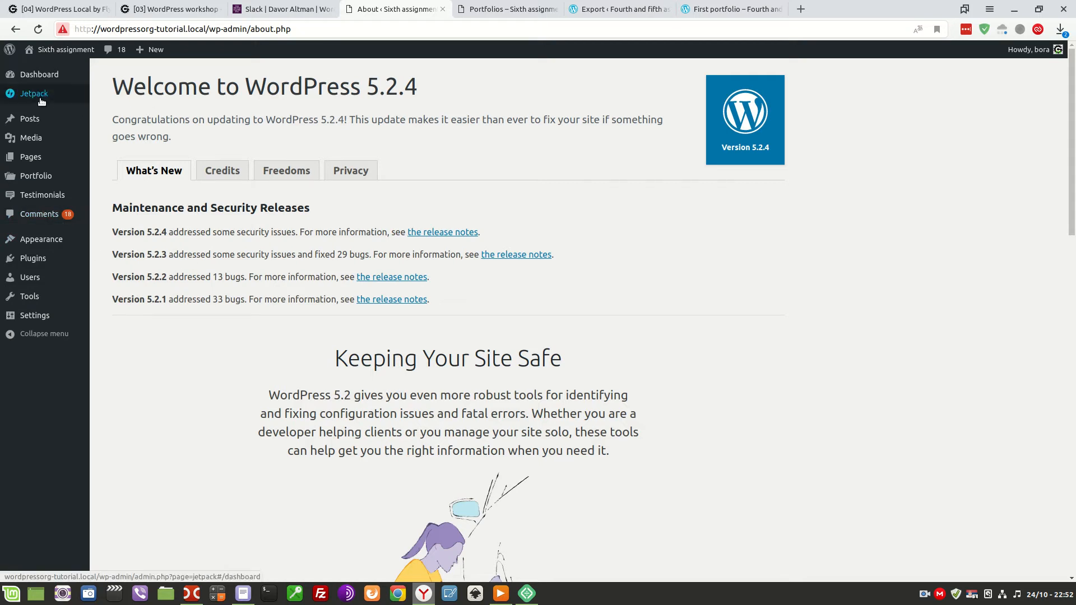
pyautogui.moveTo(31, 119)
pyautogui.click(109, 119)
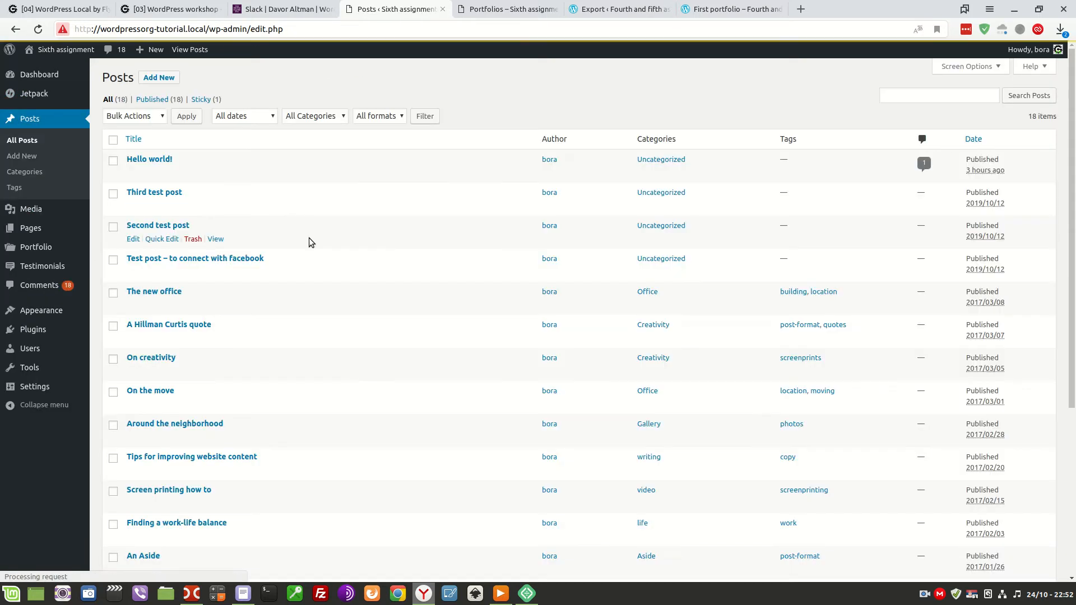
pyautogui.scroll(-3, 308, 241)
pyautogui.scroll(2, 320, 252)
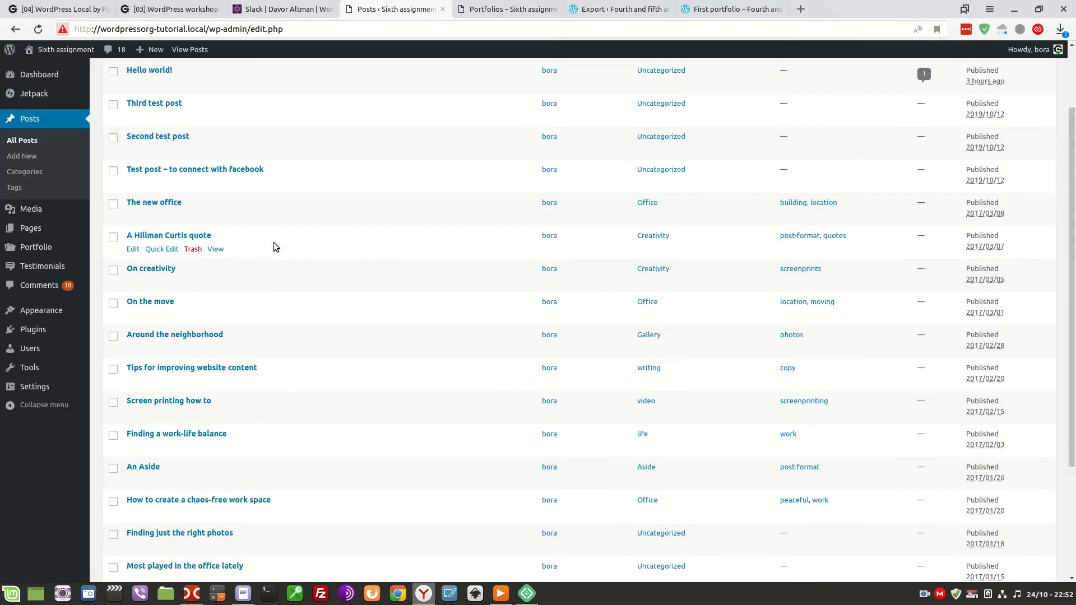
pyautogui.scroll(-2, 283, 245)
pyautogui.scroll(3, 303, 246)
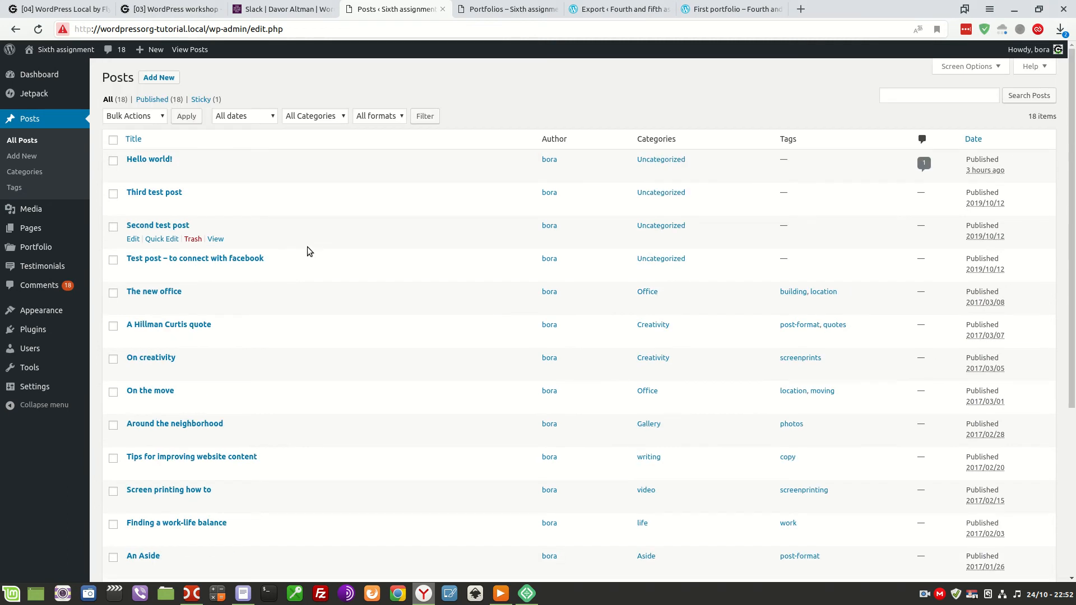
pyautogui.scroll(-5, 307, 249)
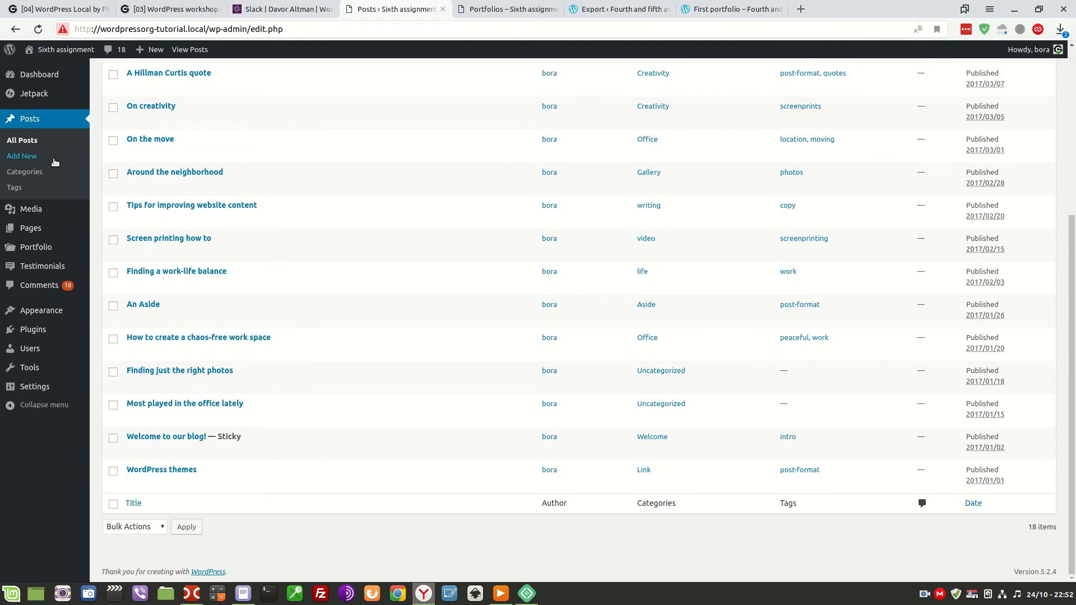
# Step: Open the list of all pages and check it for duplicates
pyautogui.moveTo(41, 219)
pyautogui.click(109, 235)
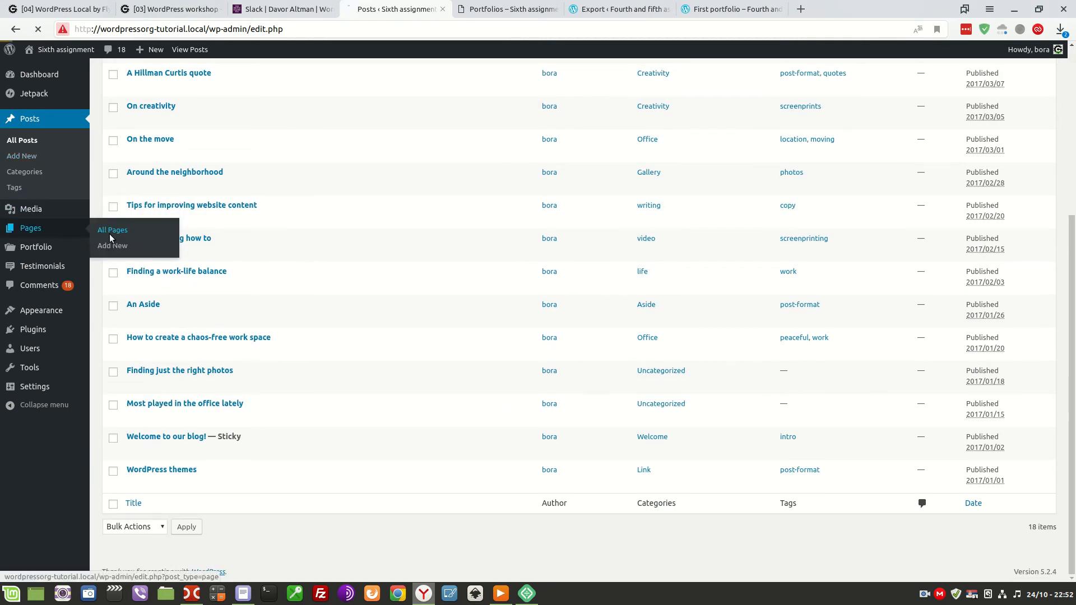
pyautogui.scroll(-3, 282, 284)
# Step: Open the site's menu editor and examine the Primary Menu structure for duplicate items
pyautogui.moveTo(56, 279)
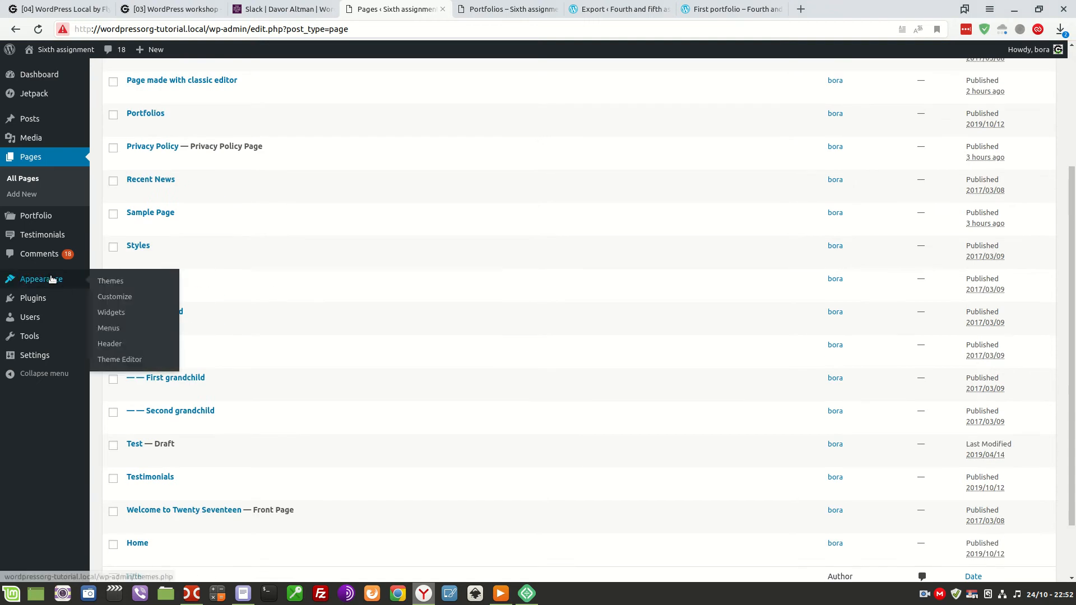
pyautogui.click(109, 328)
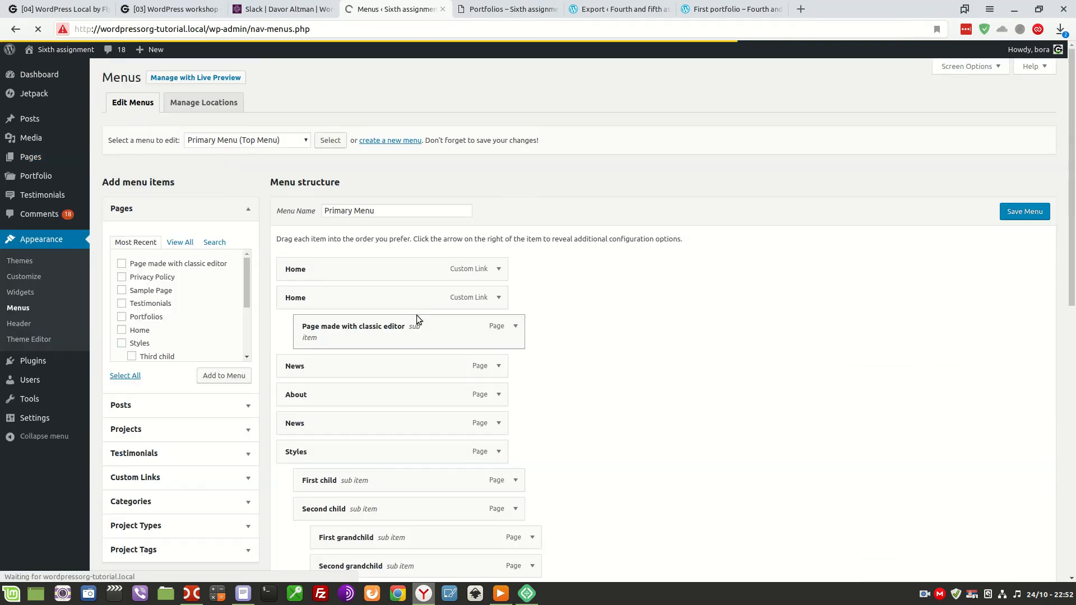
pyautogui.scroll(-2, 632, 325)
pyautogui.scroll(-2, 630, 324)
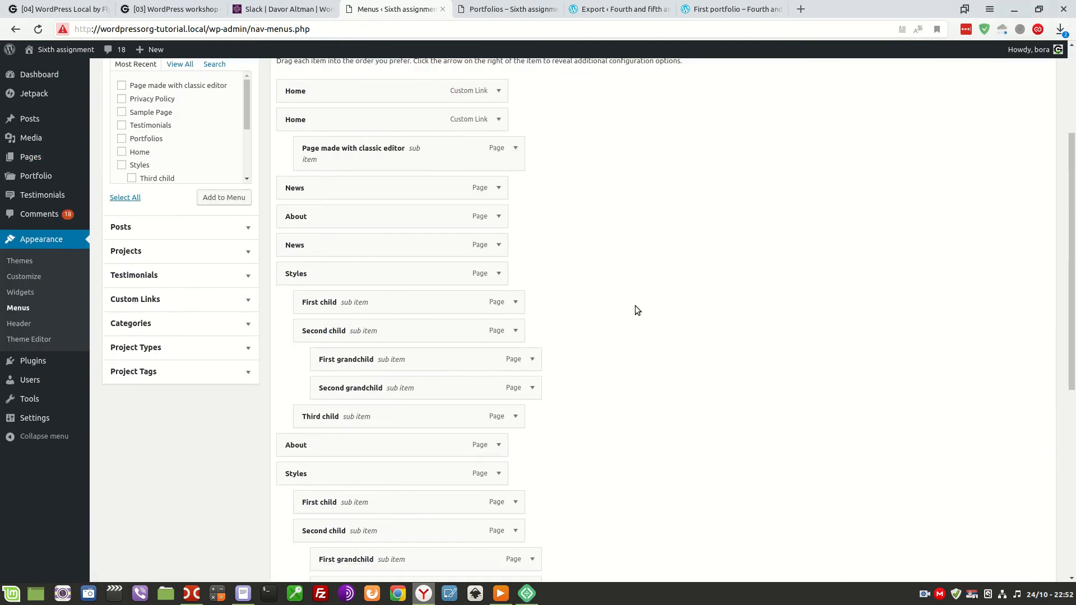
pyautogui.scroll(-2, 636, 307)
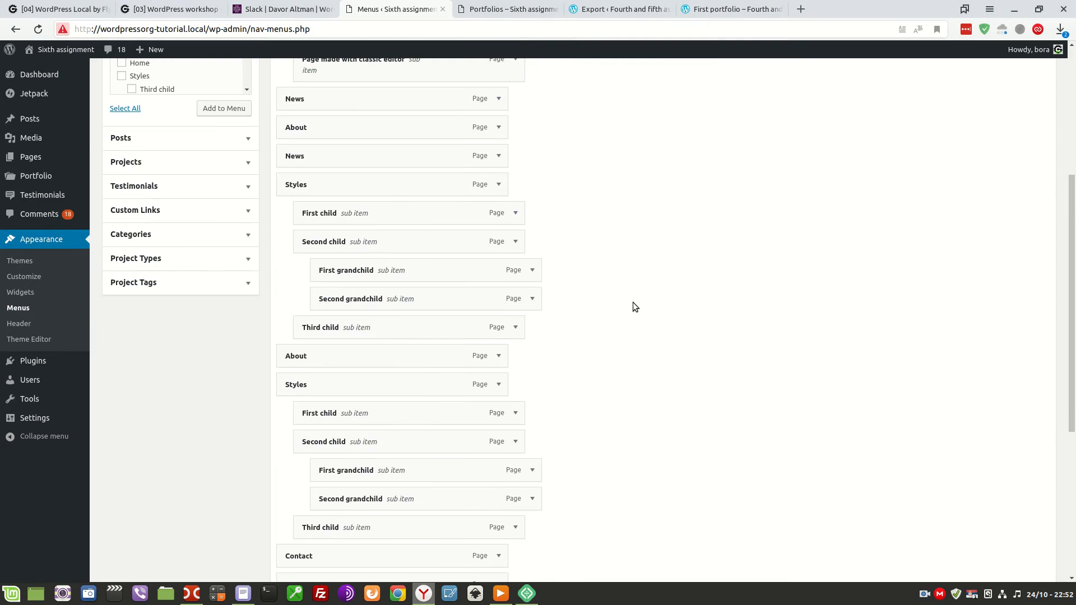
pyautogui.scroll(-6, 633, 306)
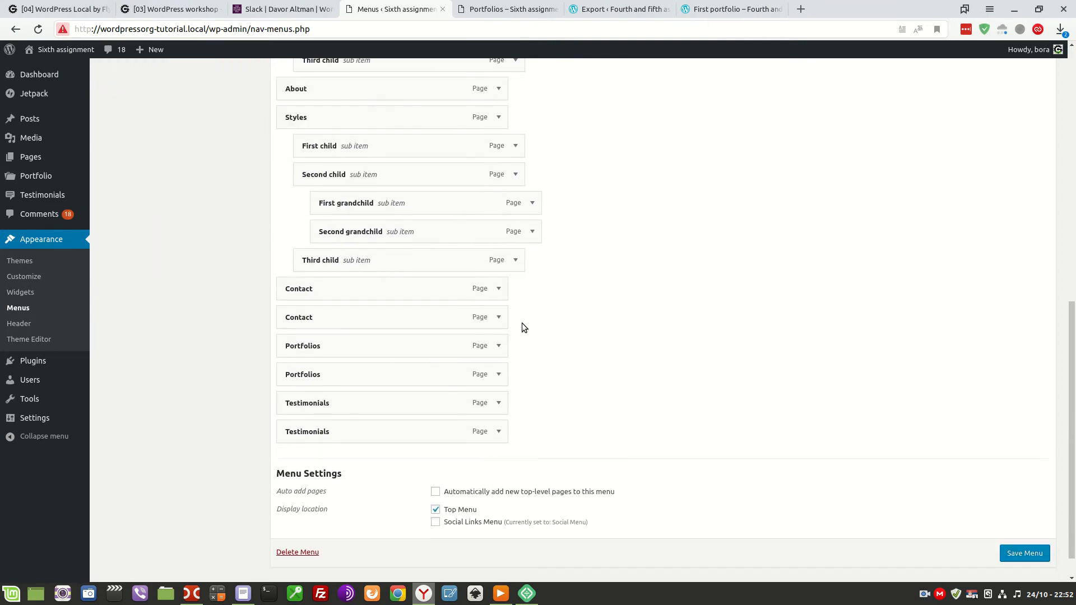
pyautogui.scroll(10, 614, 341)
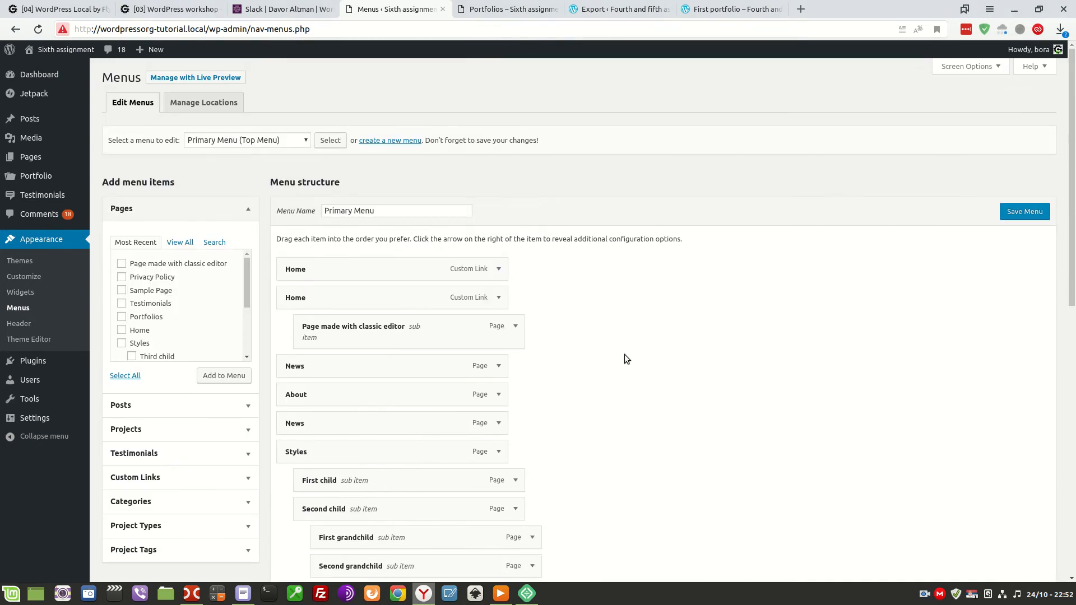
pyautogui.scroll(-8, 580, 344)
pyautogui.scroll(4, 581, 345)
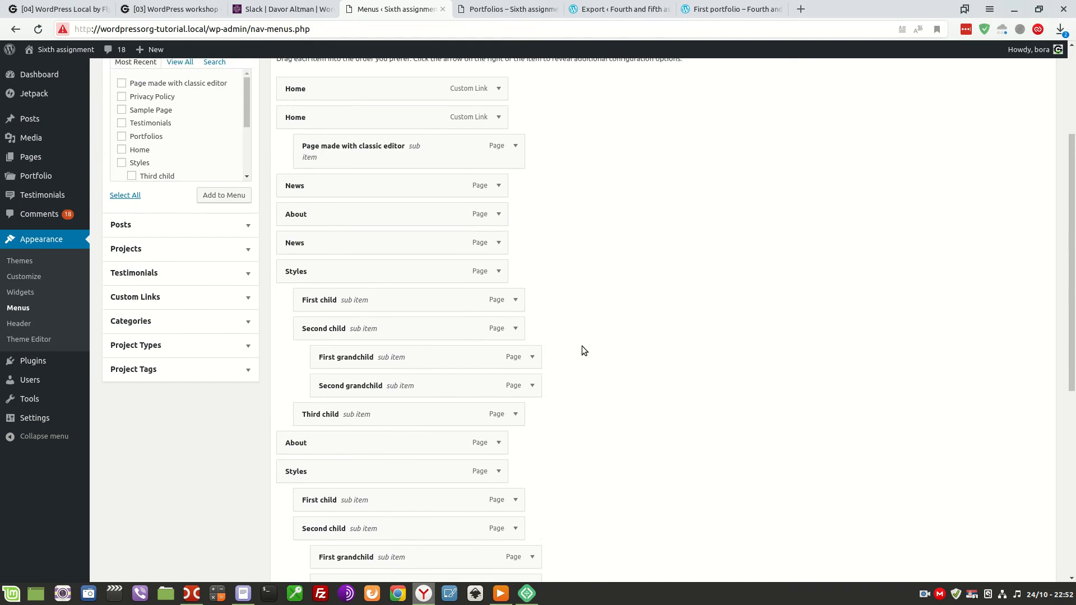
pyautogui.scroll(4, 577, 342)
pyautogui.click(499, 270)
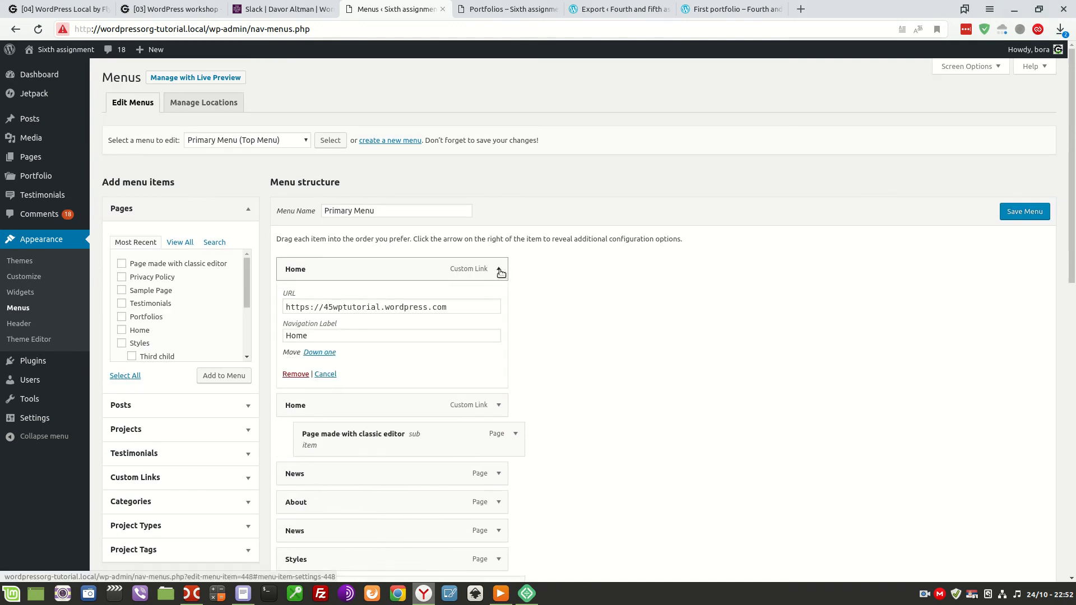
pyautogui.click(296, 375)
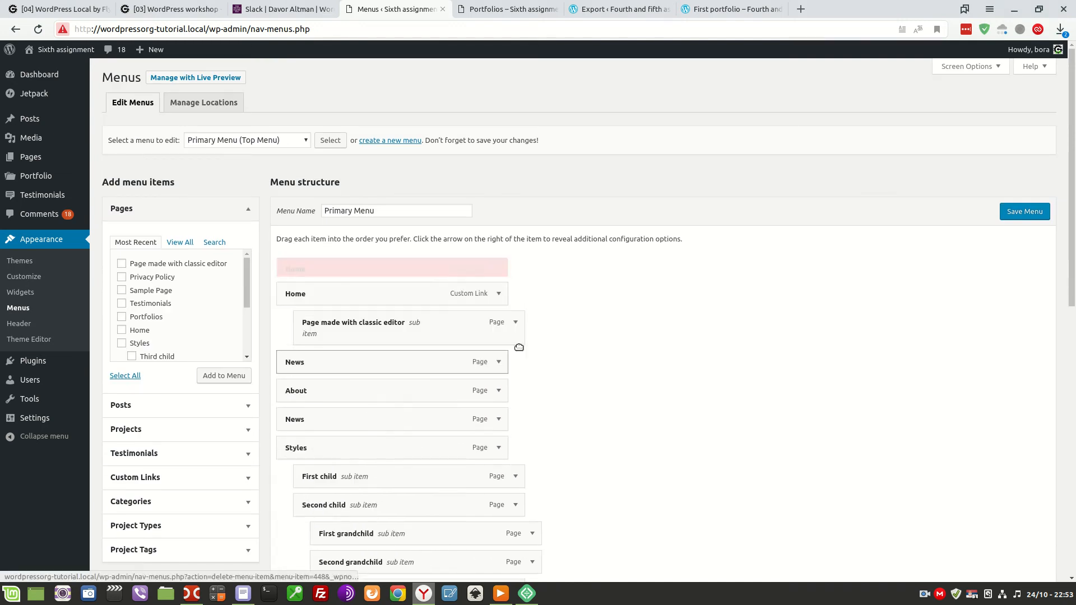
pyautogui.scroll(-3, 570, 339)
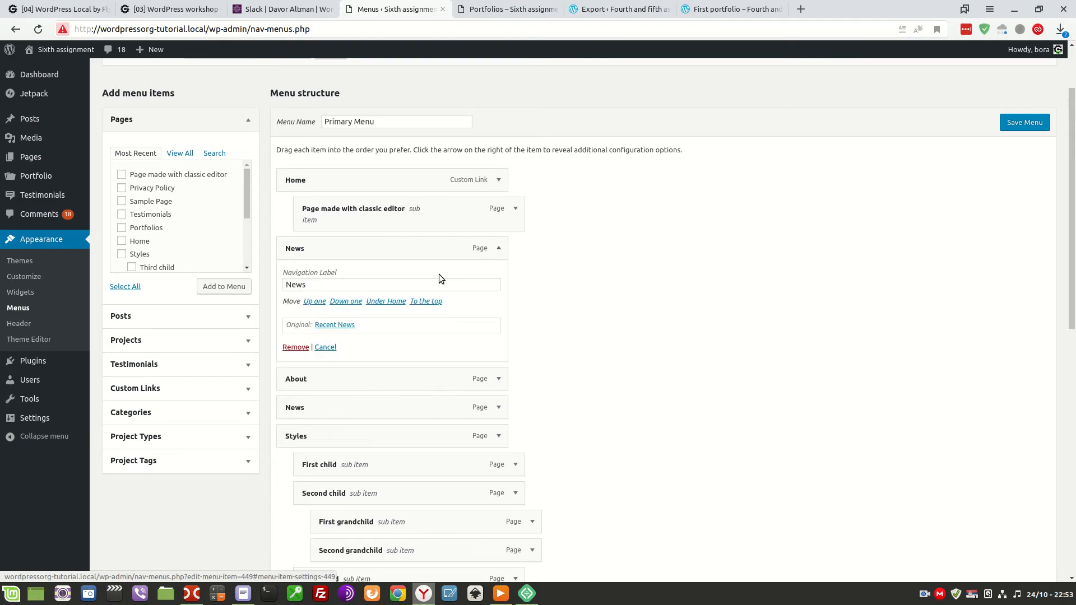
pyautogui.click(296, 347)
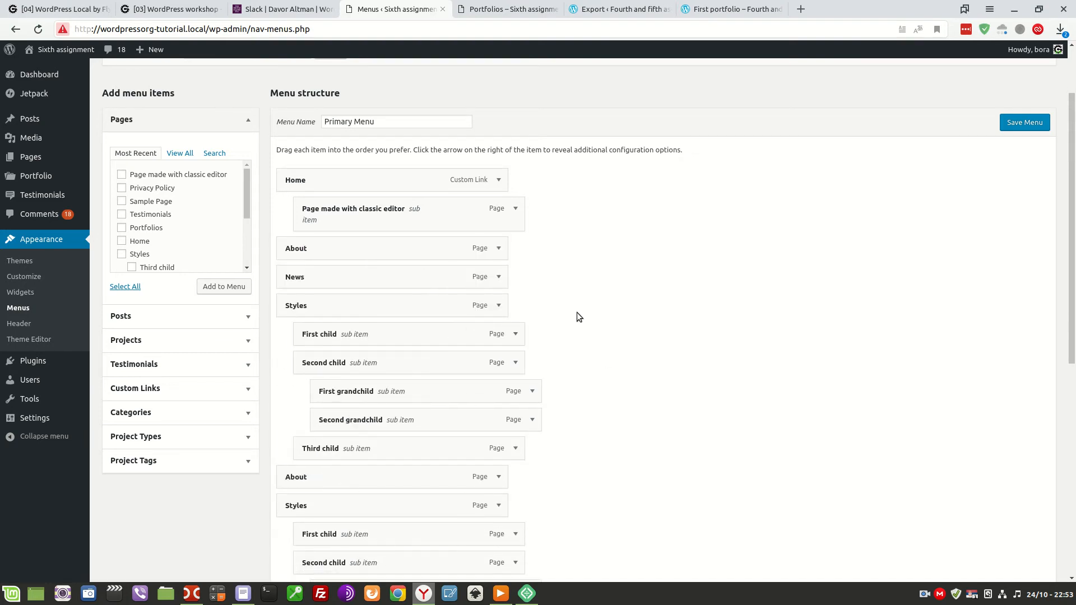
# Step: Look through the rest of the Primary Menu for remaining duplicate items
pyautogui.scroll(-5, 603, 308)
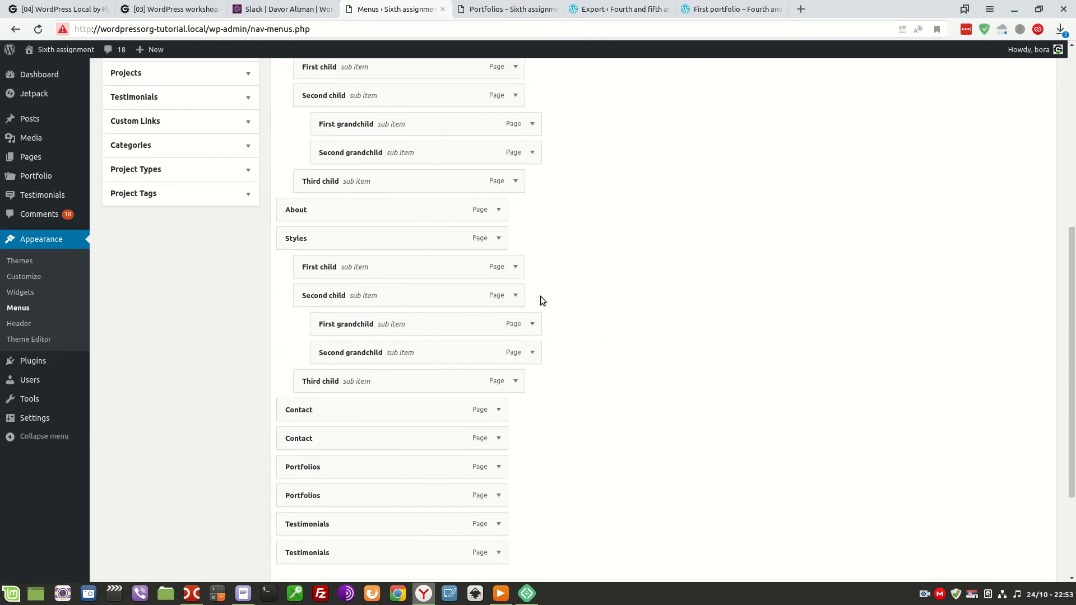
pyautogui.scroll(3, 540, 296)
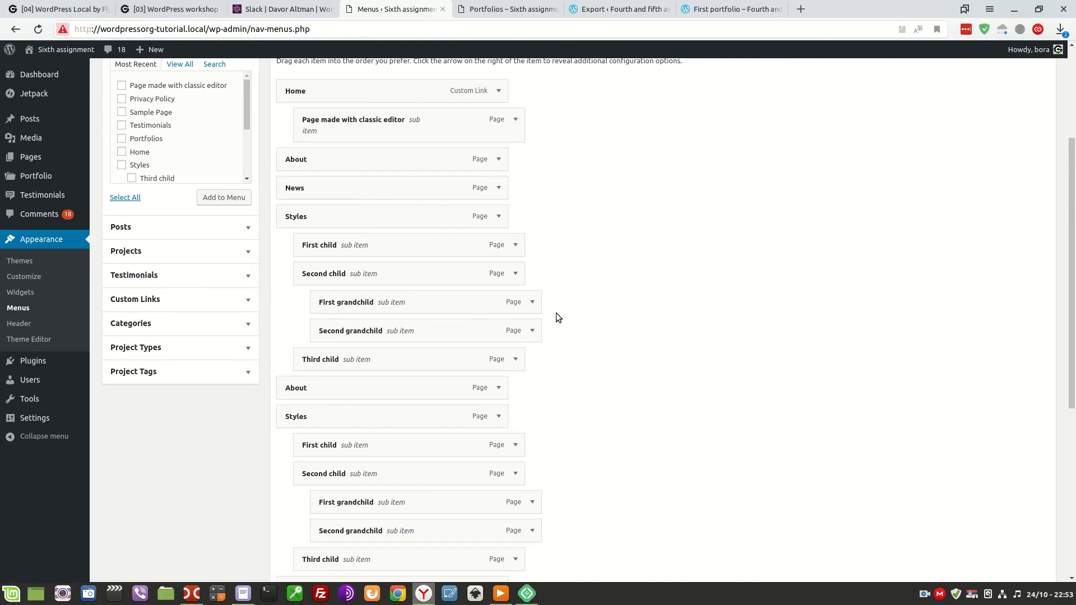
pyautogui.scroll(-2, 599, 367)
pyautogui.scroll(3, 582, 329)
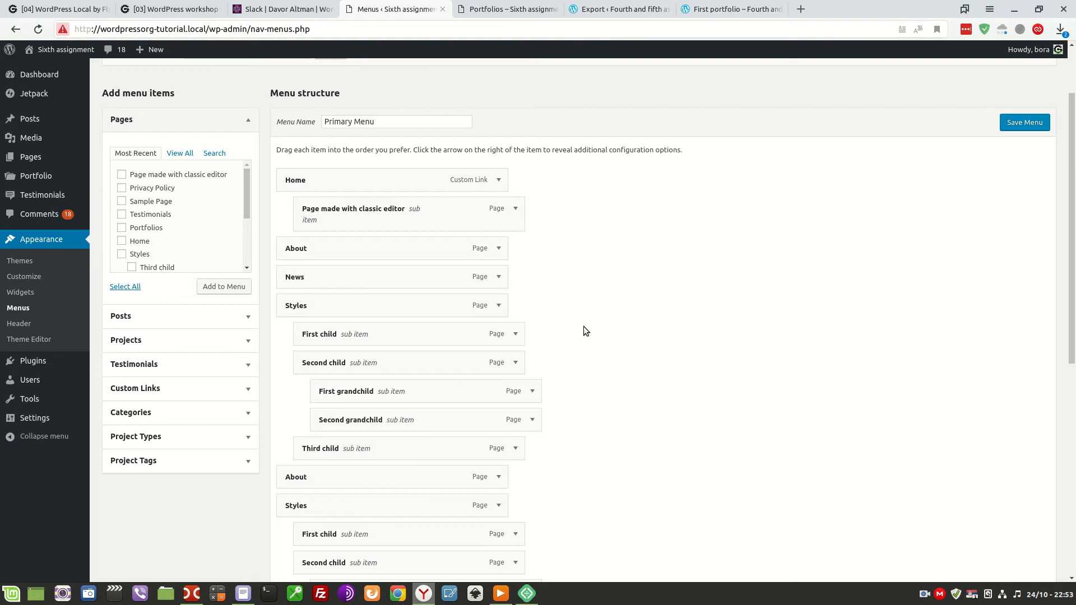
pyautogui.scroll(-5, 562, 327)
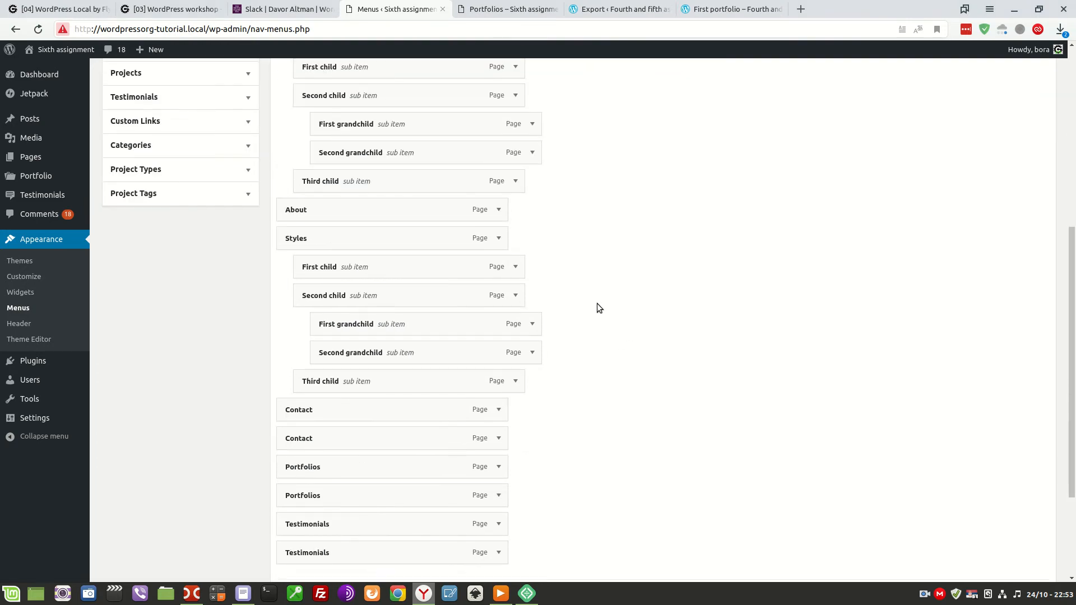
# Step: Switch to the WordPress.com site Fourth and fifth assignment and view its menus in the Customizer
pyautogui.click(521, 9)
pyautogui.click(616, 9)
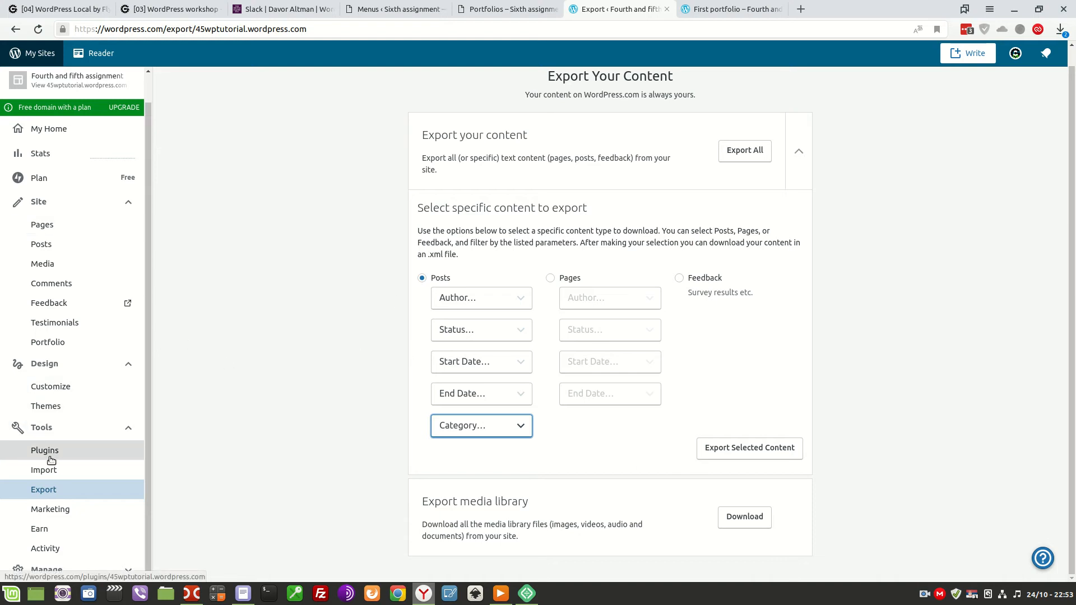
pyautogui.click(58, 387)
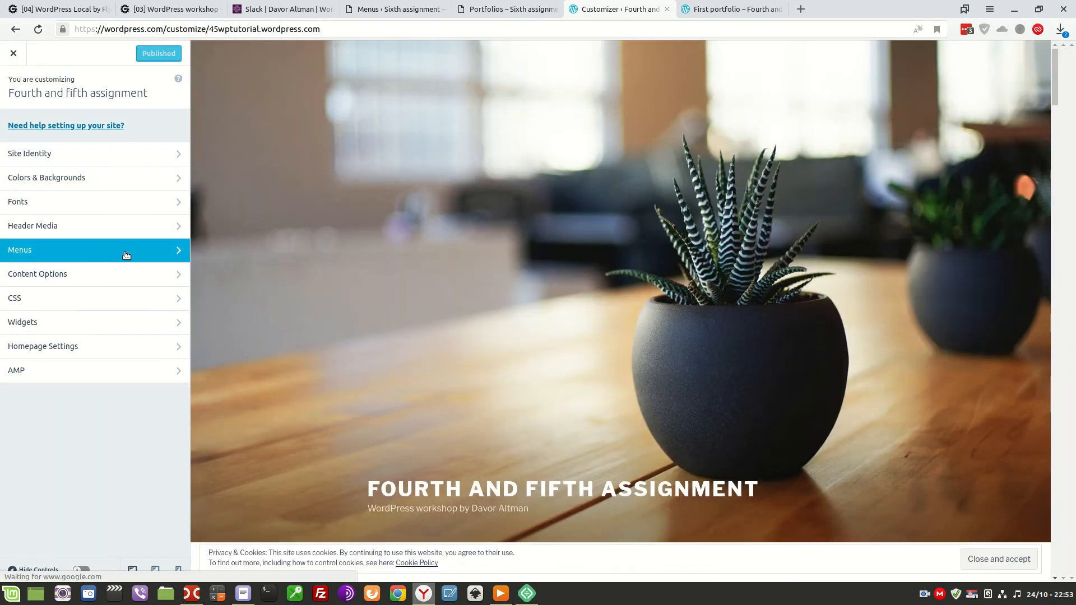
pyautogui.click(109, 255)
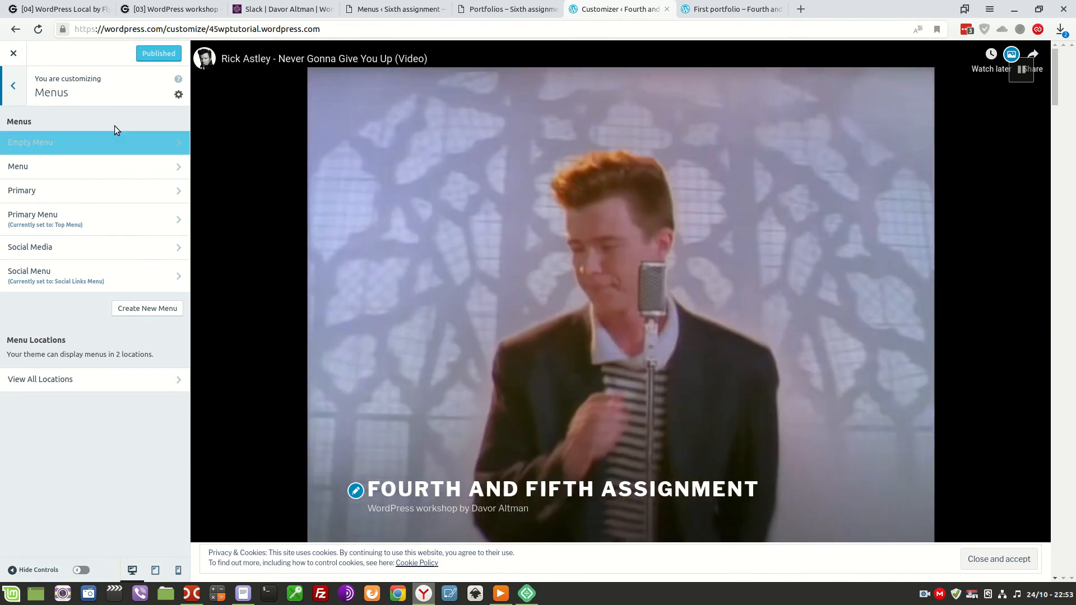
pyautogui.click(174, 96)
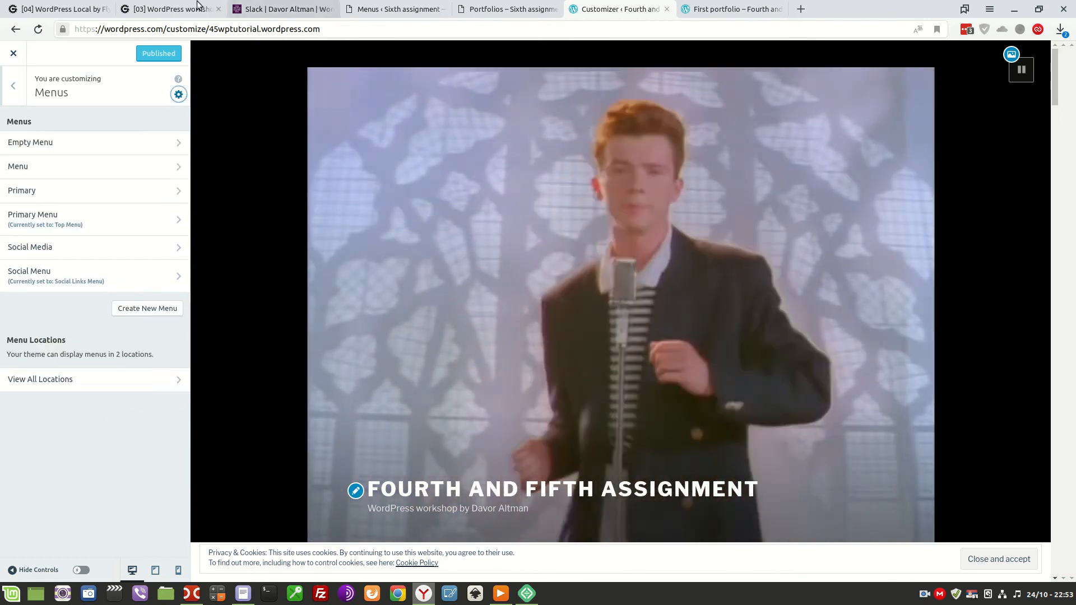
# Step: Return to the Sixth assignment menu editor and review the Primary Menu's items and the list of editable menus
pyautogui.click(174, 9)
pyautogui.click(395, 9)
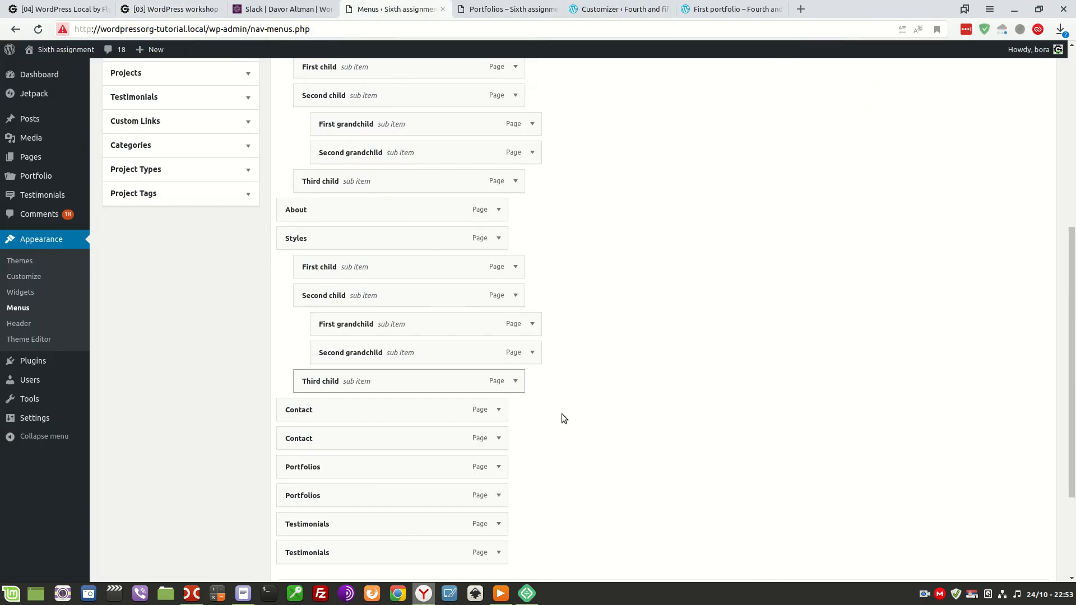
pyautogui.scroll(-2, 547, 309)
pyautogui.scroll(10, 556, 361)
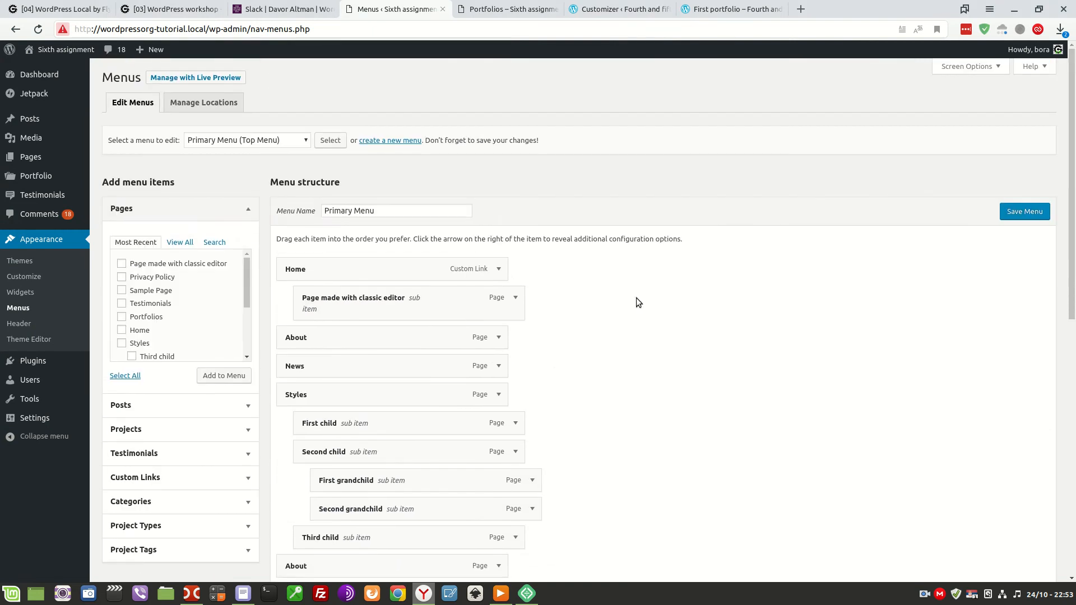
pyautogui.scroll(-2, 589, 430)
pyautogui.scroll(-1, 589, 429)
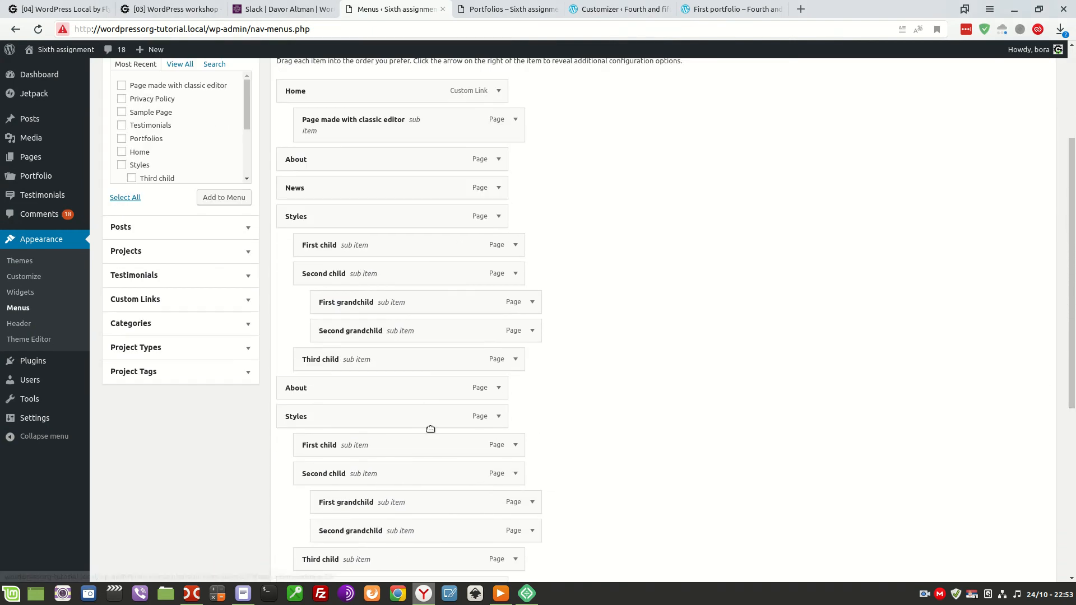
pyautogui.scroll(-3, 670, 432)
pyautogui.scroll(-2, 581, 467)
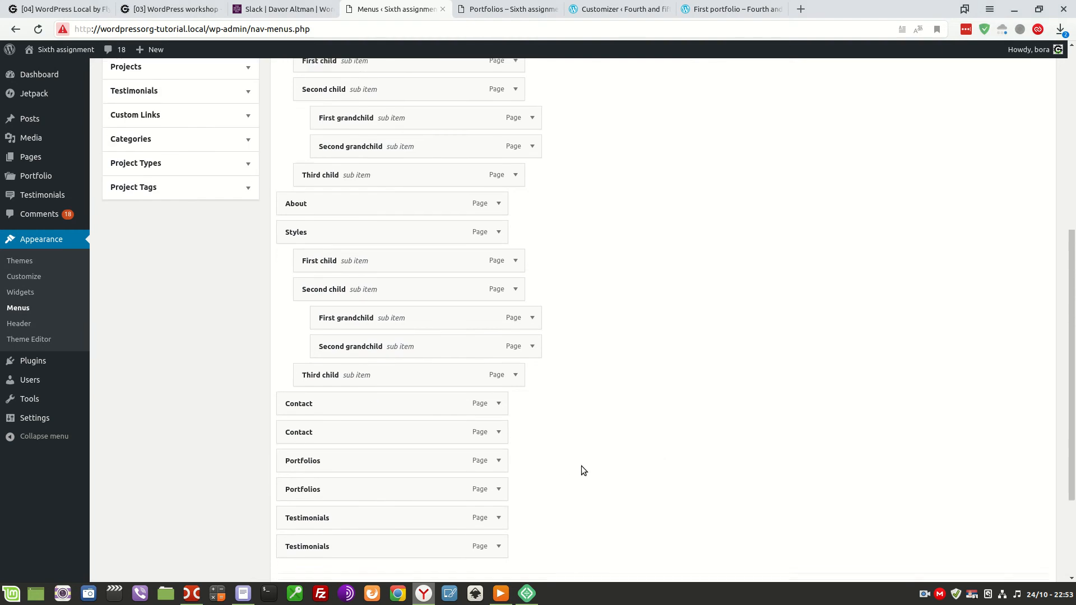
pyautogui.scroll(7, 567, 472)
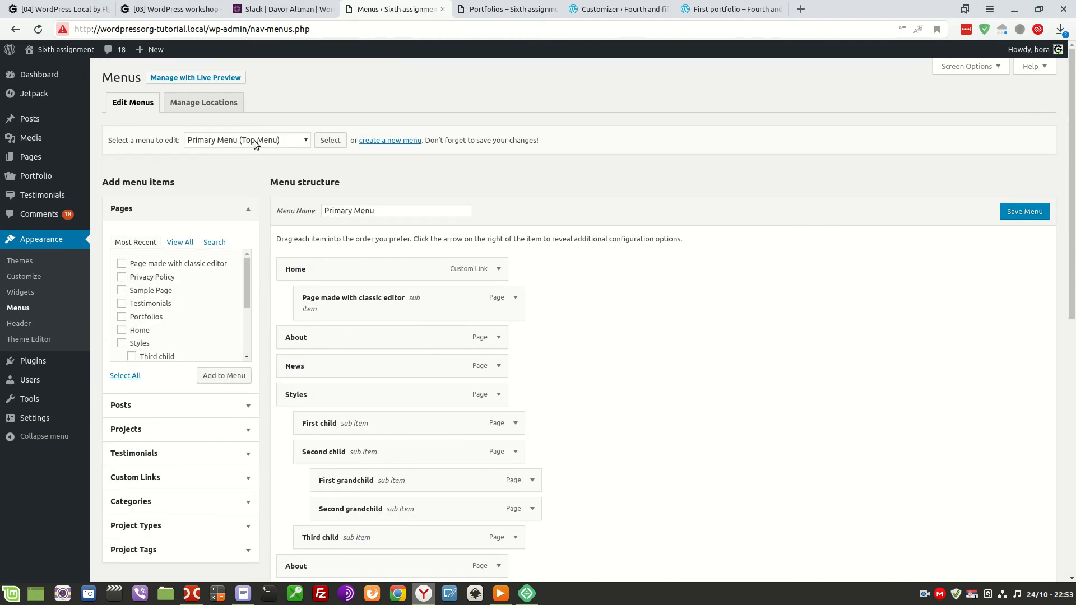
pyautogui.click(273, 142)
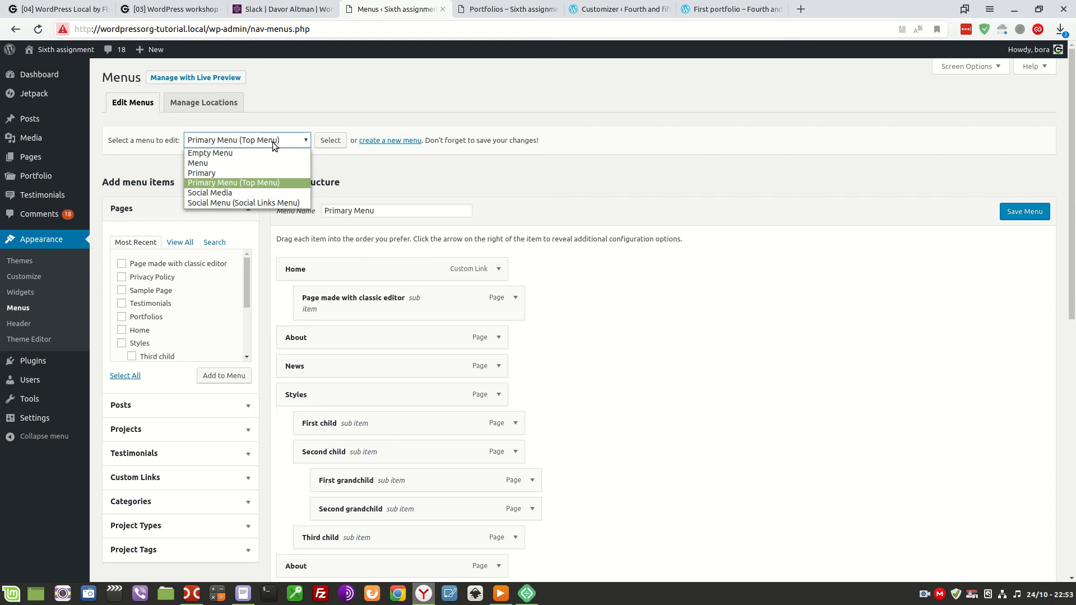
pyautogui.click(272, 142)
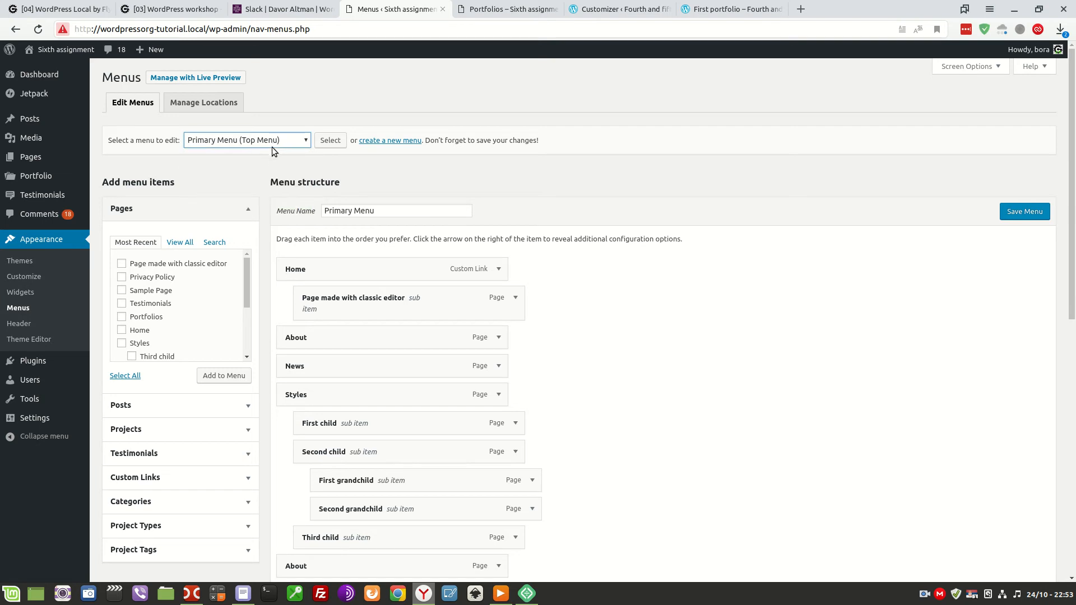
# Step: Rename the Primary Menu to rrrrrr and save the menu
pyautogui.scroll(-5, 442, 262)
pyautogui.scroll(6, 479, 327)
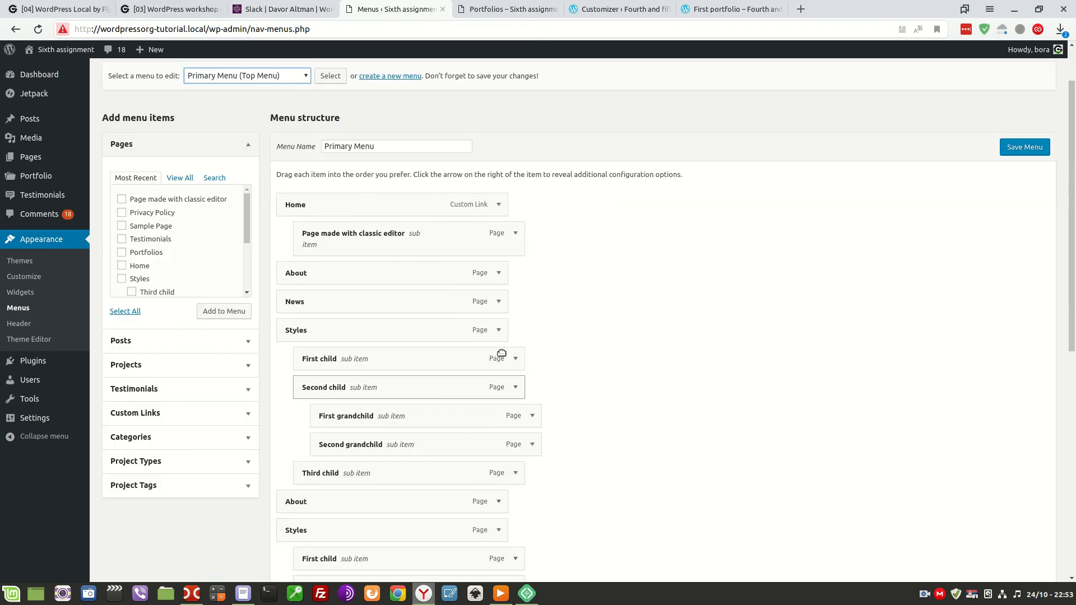
pyautogui.moveTo(382, 209); pyautogui.dragTo(322, 210)
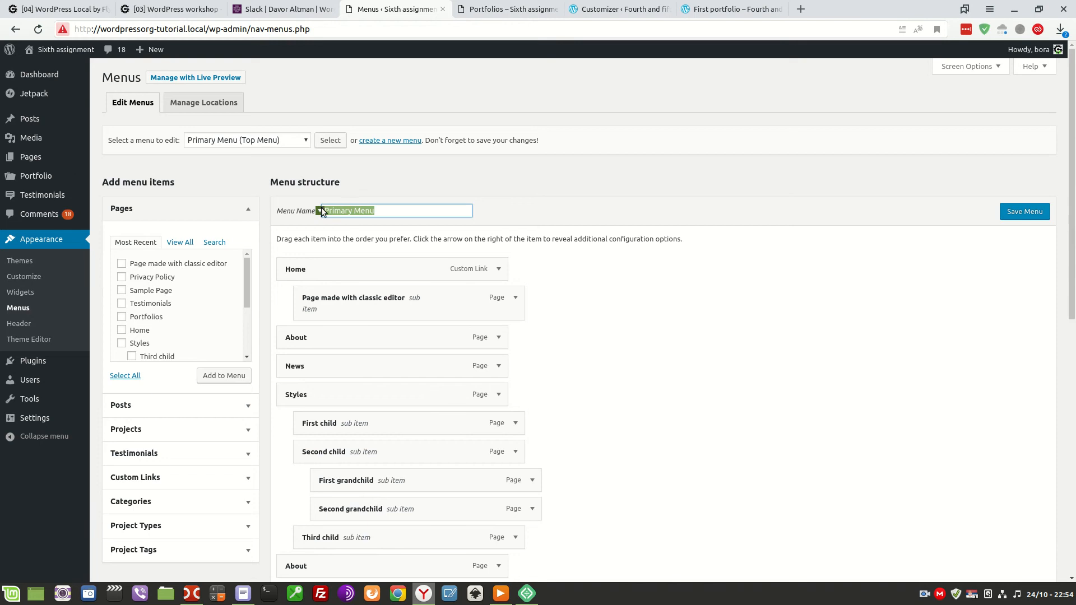
pyautogui.write('rrrrrr')
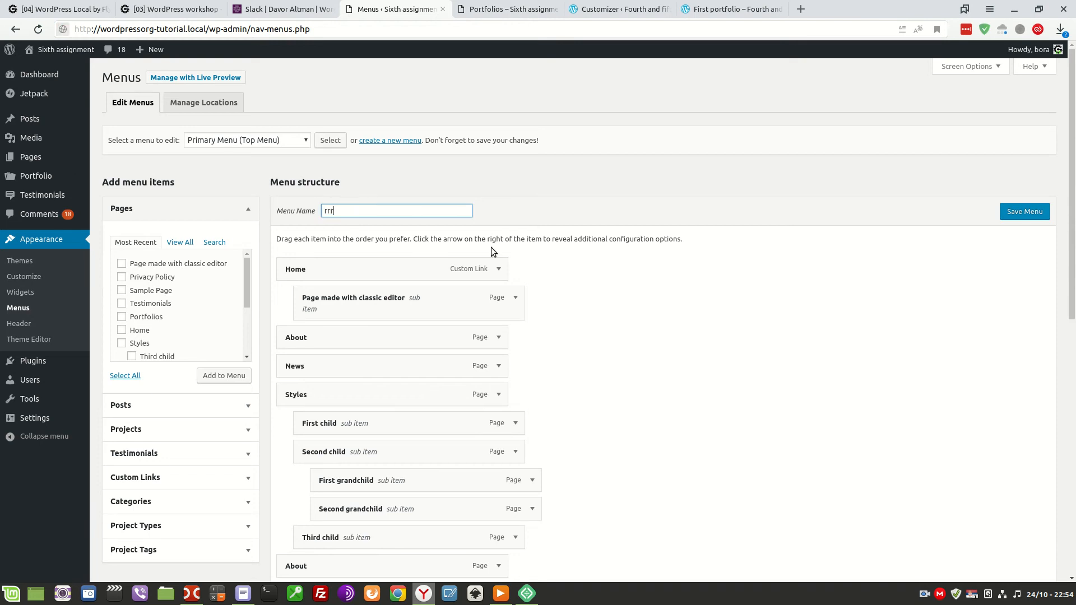
pyautogui.click(1023, 216)
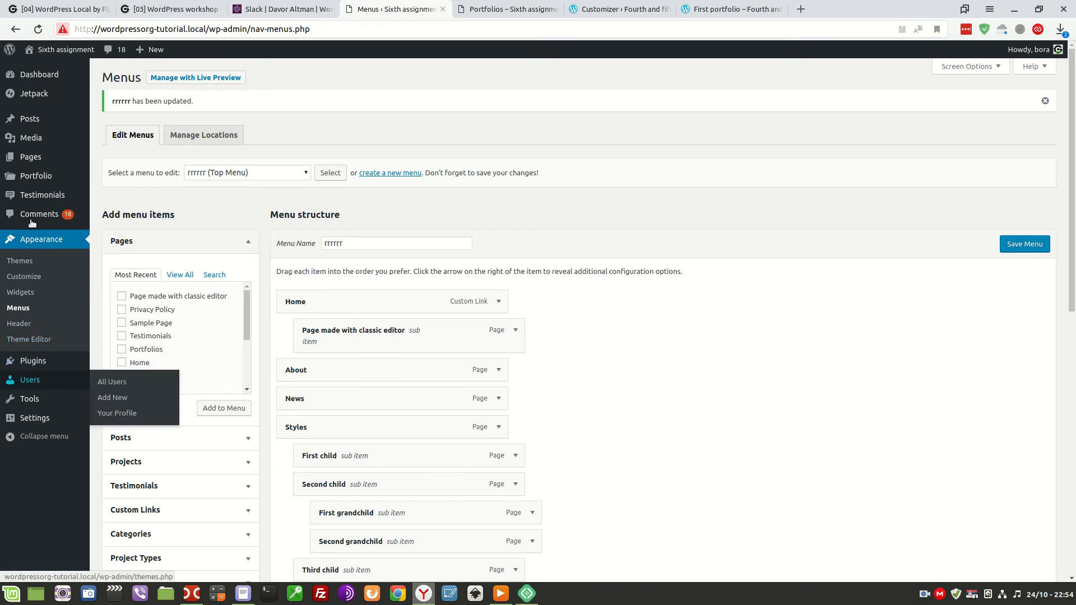
# Step: Run the WordPress importer and upload fourthandfifthassignment.wordpress.2019-10-24.001.xml from the Downloads folder
pyautogui.moveTo(35, 125)
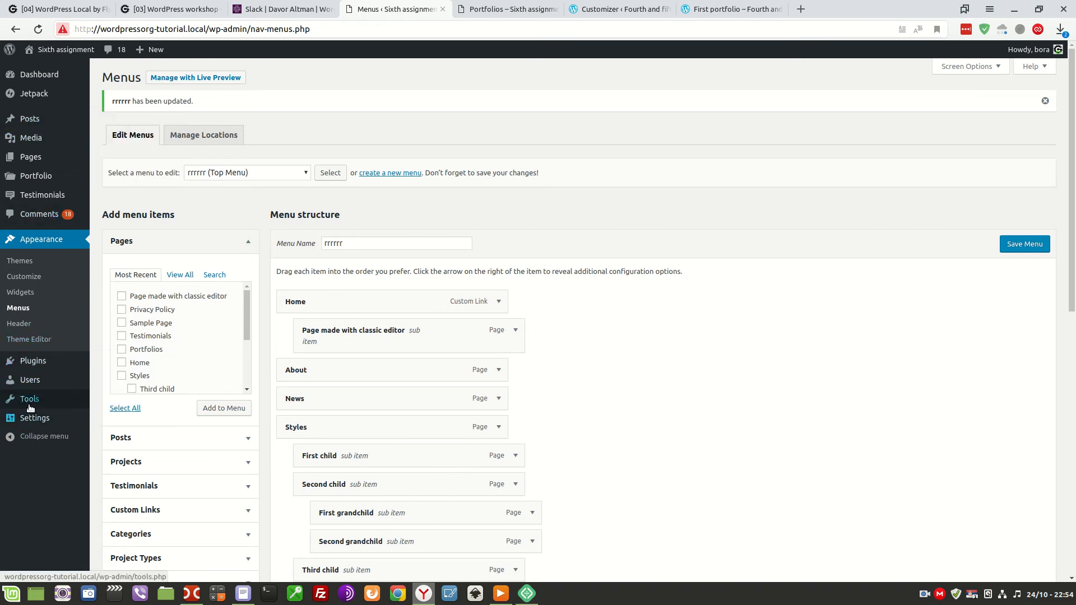
pyautogui.moveTo(30, 406)
pyautogui.click(110, 418)
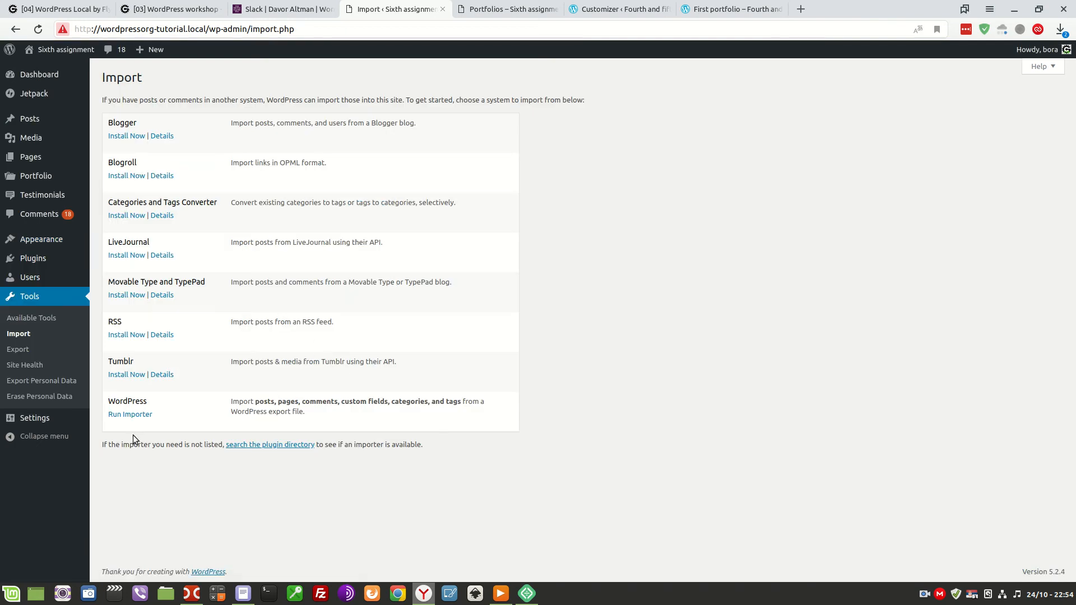
pyautogui.click(130, 414)
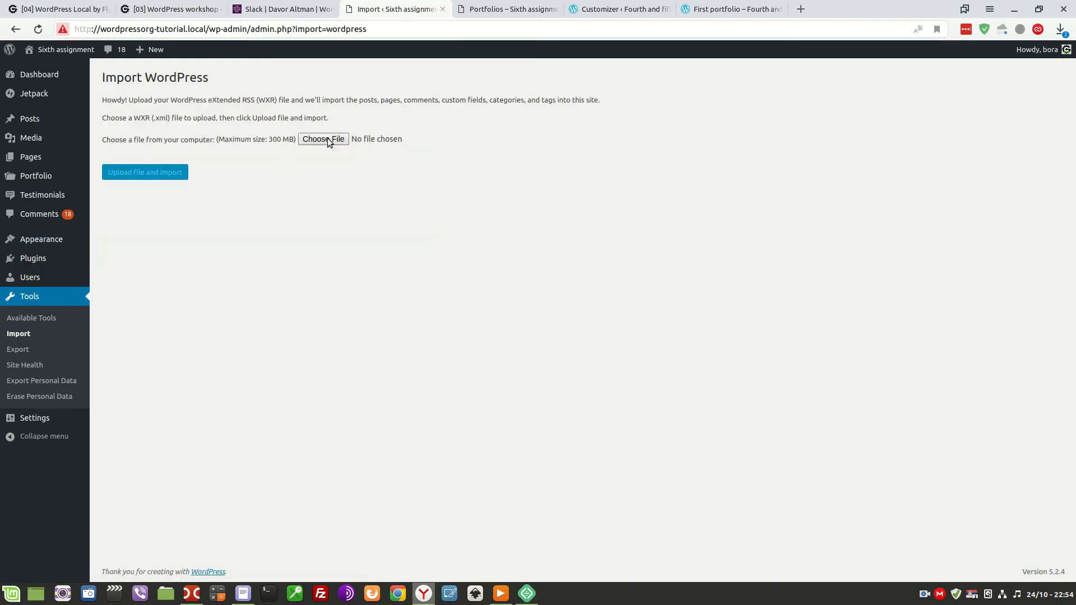
pyautogui.click(328, 139)
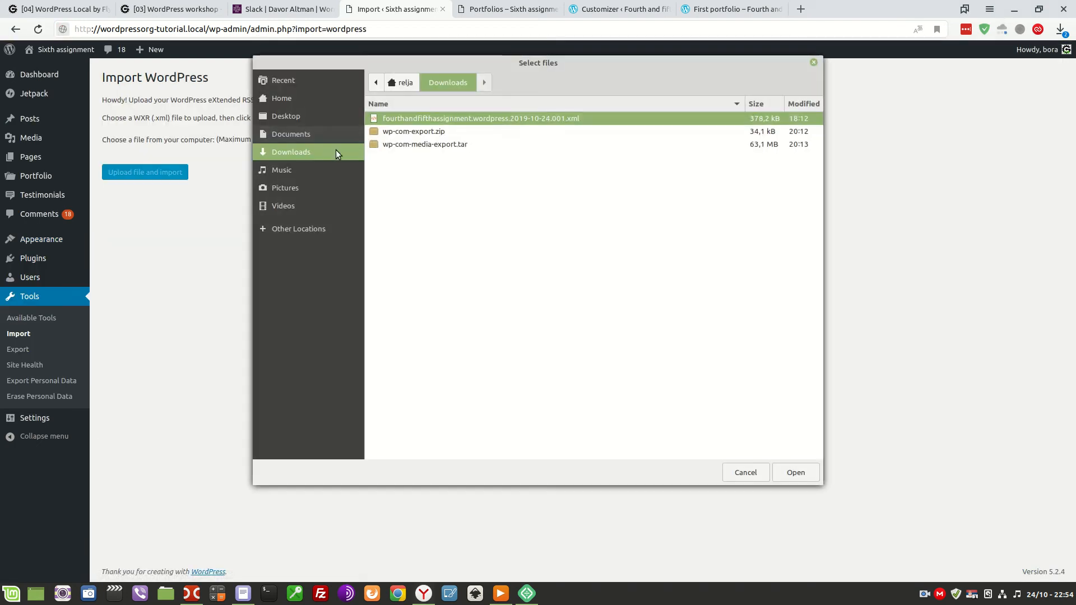
pyautogui.click(796, 472)
pyautogui.click(147, 175)
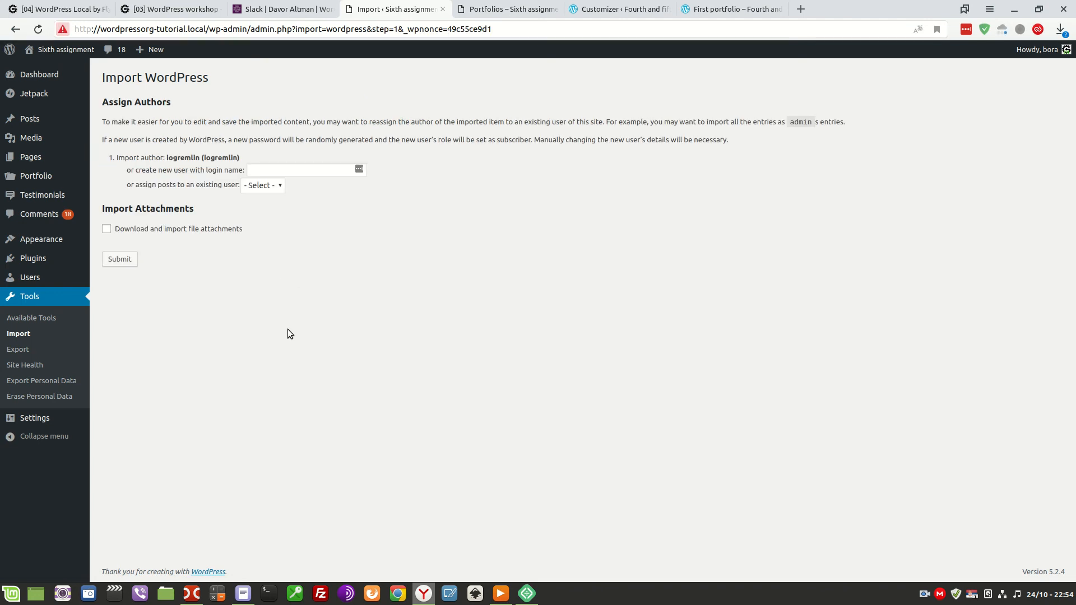
# Step: Assign the imported author's posts to the existing site user and run the import without downloading file attachments
pyautogui.click(267, 185)
pyautogui.click(259, 208)
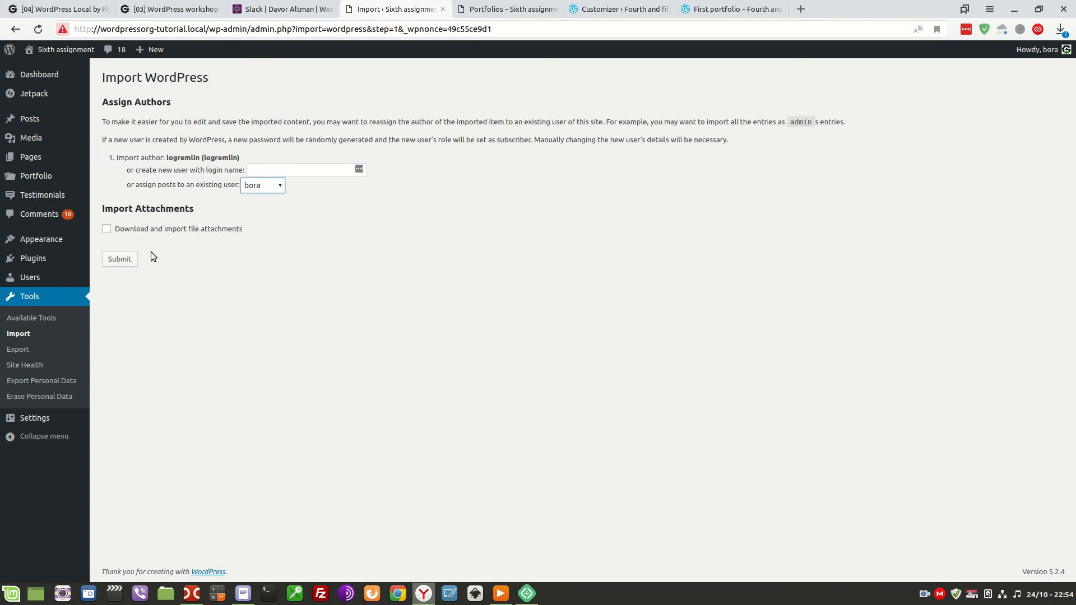
pyautogui.click(120, 259)
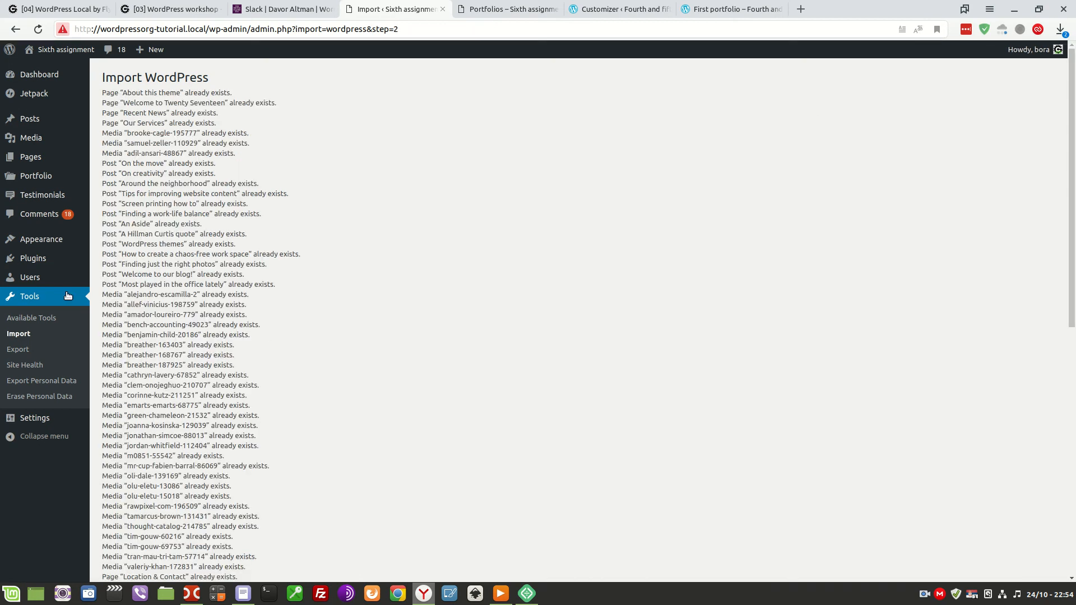
# Step: Open the imported Primary Menu in the Sixth assignment menu editor and review its items and display location settings
pyautogui.moveTo(32, 246)
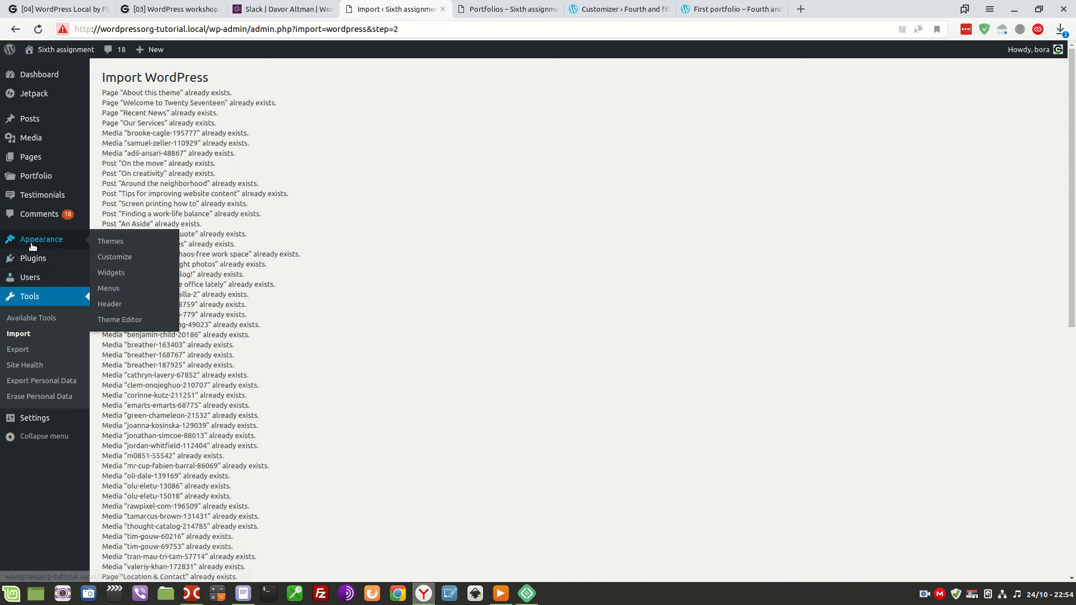
pyautogui.click(114, 292)
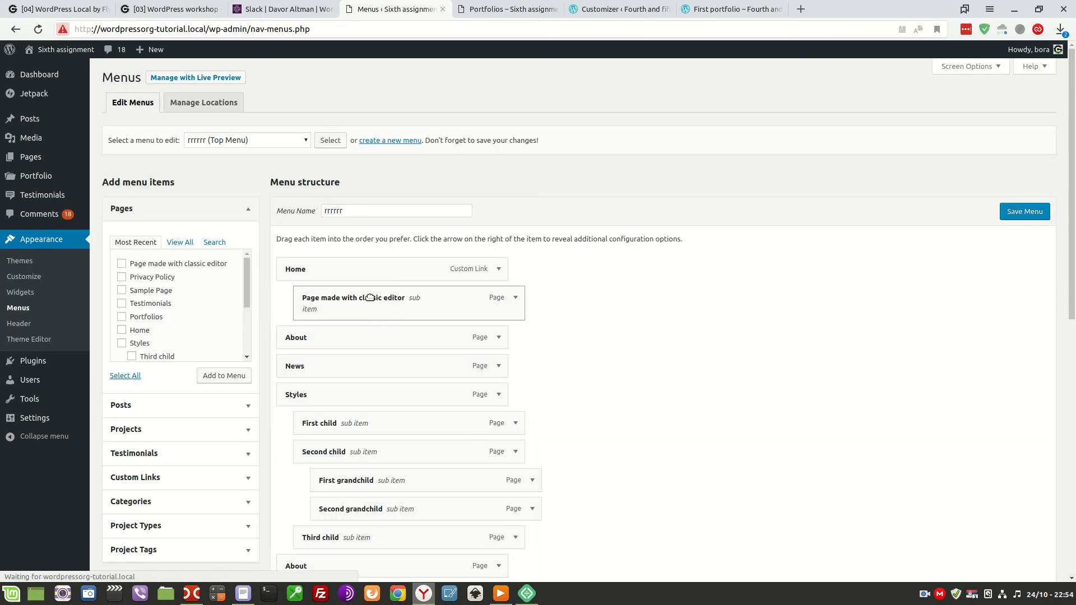
pyautogui.click(238, 141)
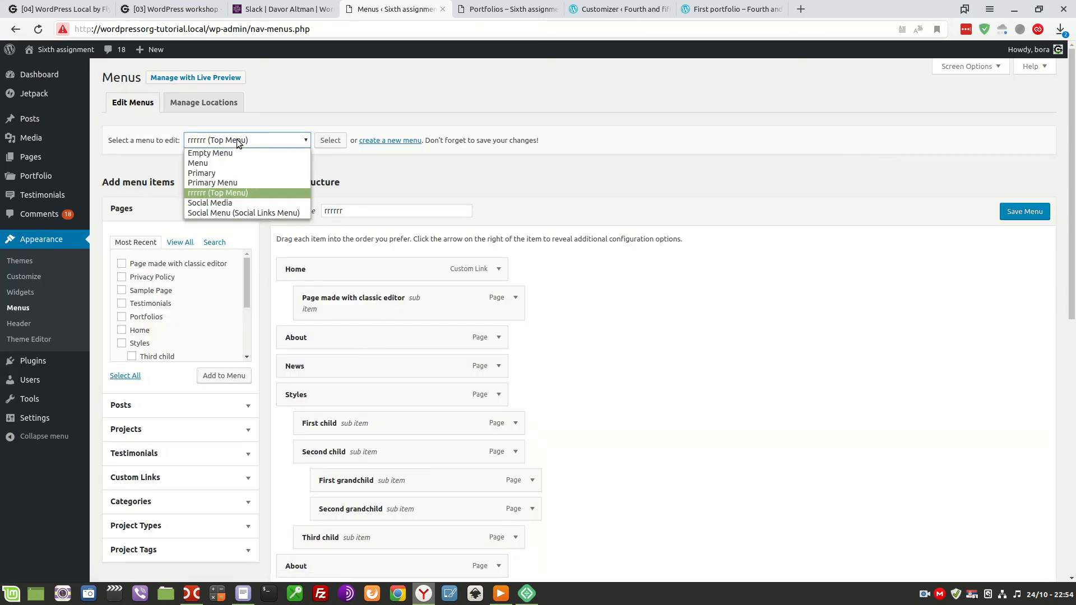
pyautogui.click(241, 183)
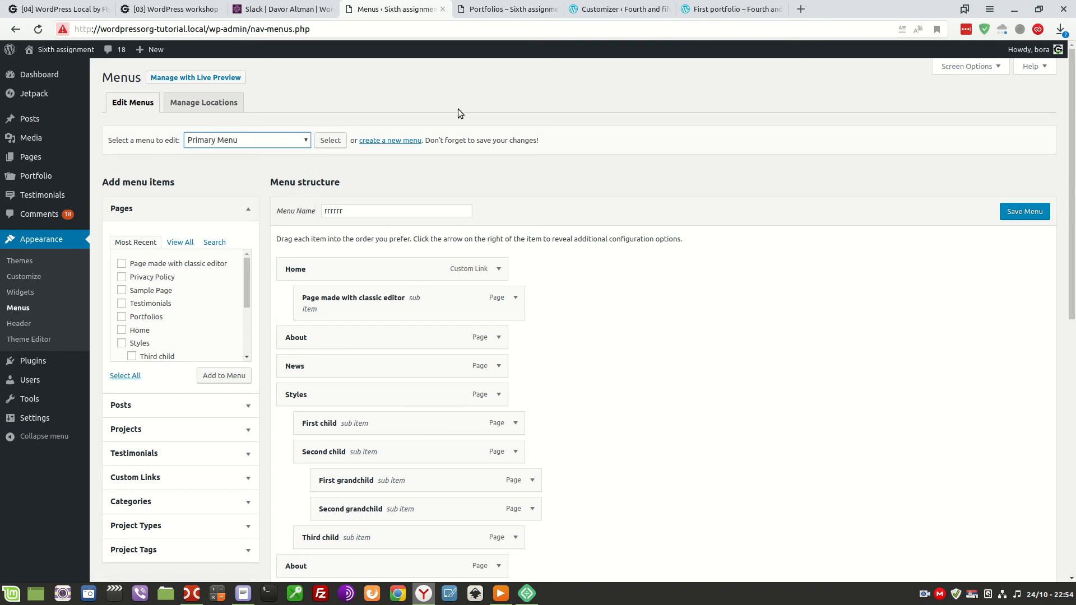
pyautogui.click(331, 142)
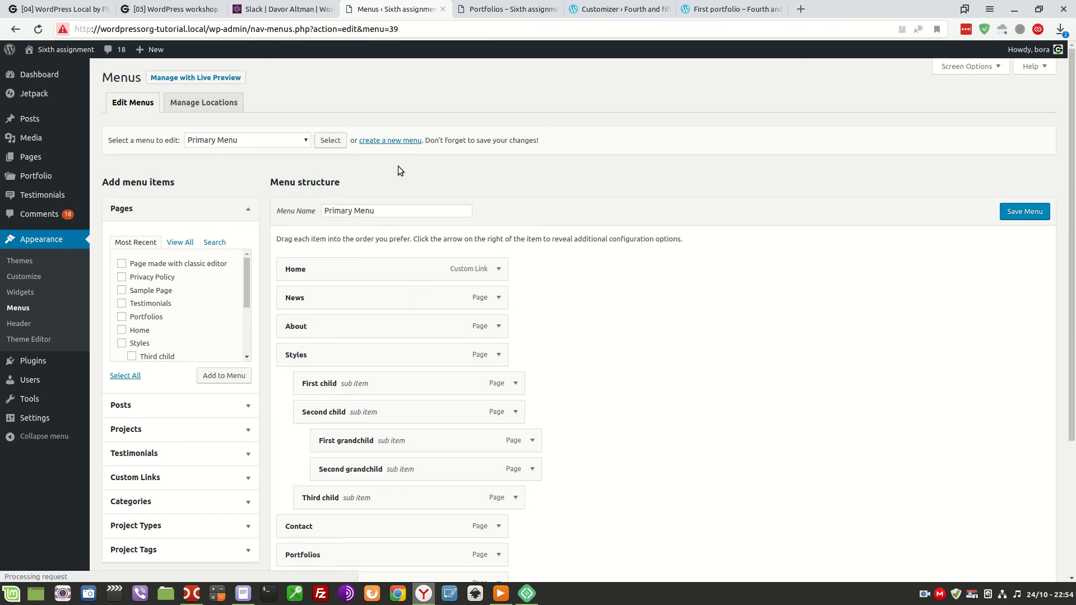
pyautogui.scroll(-3, 602, 283)
pyautogui.scroll(3, 612, 291)
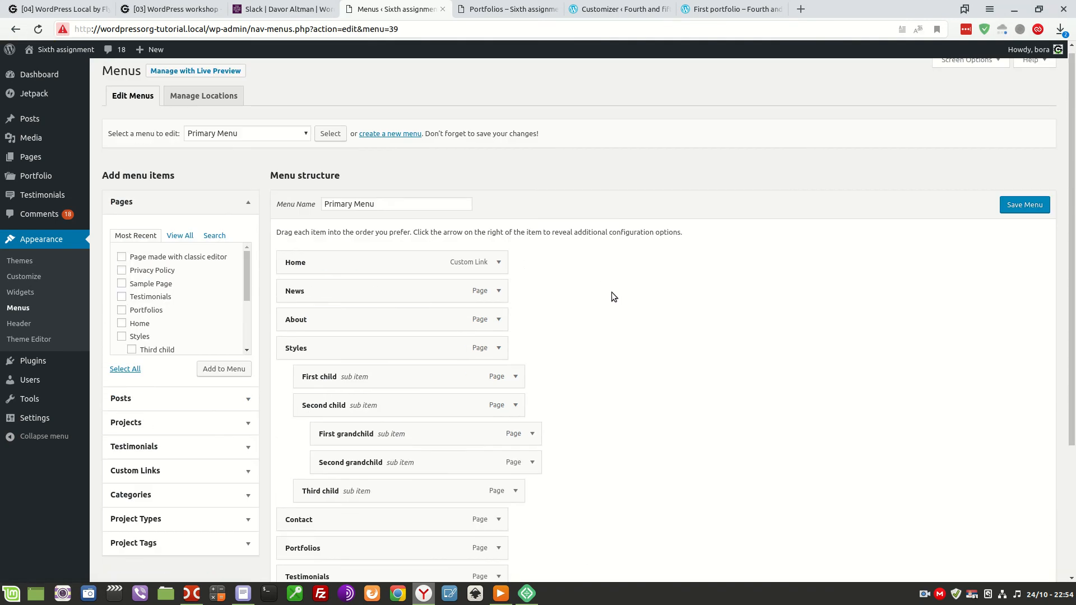
pyautogui.scroll(-3, 610, 292)
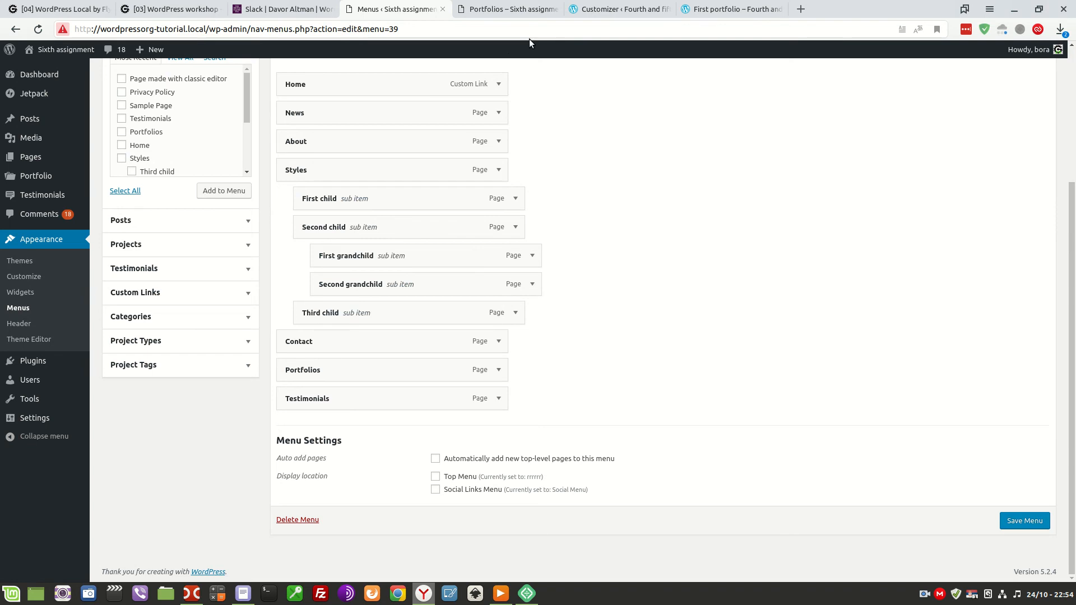
# Step: Check the Primary Menu's items in the WordPress.com Customizer for comparison and return to the Sixth assignment menu editor
pyautogui.click(605, 10)
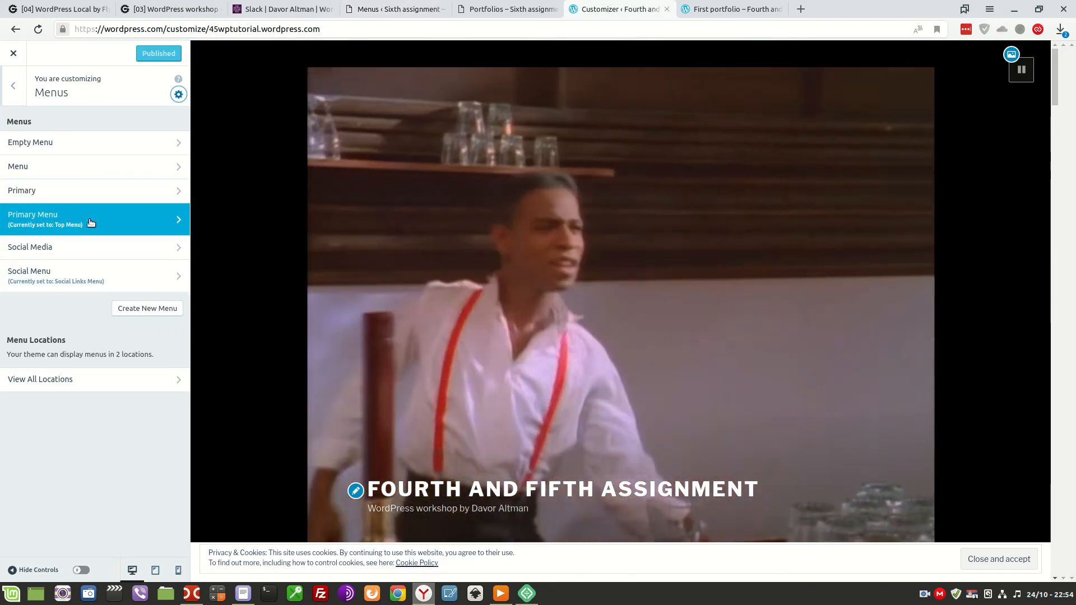
pyautogui.click(91, 222)
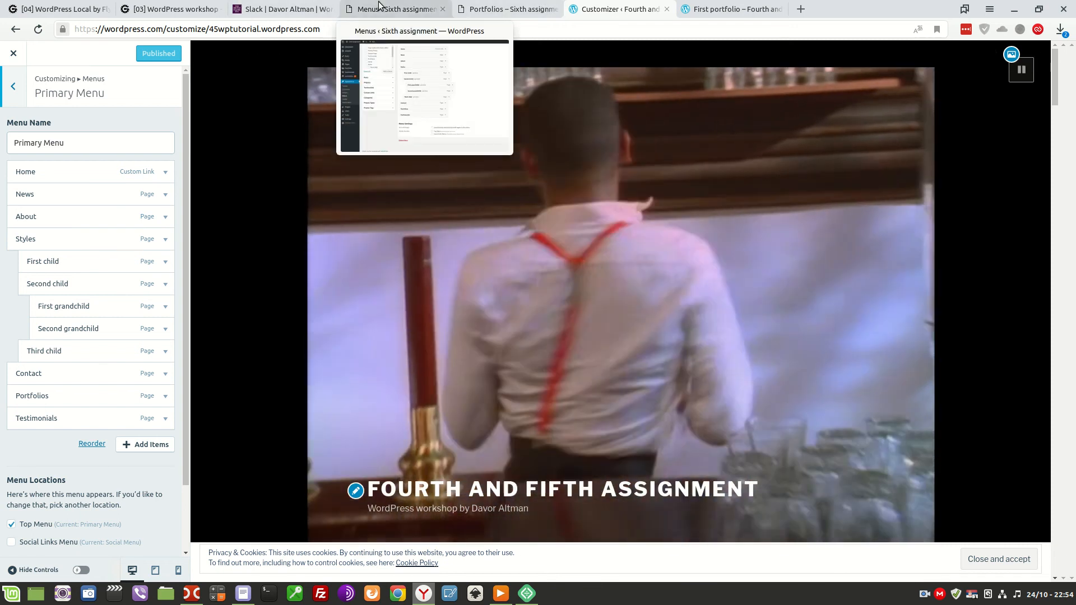
pyautogui.click(379, 6)
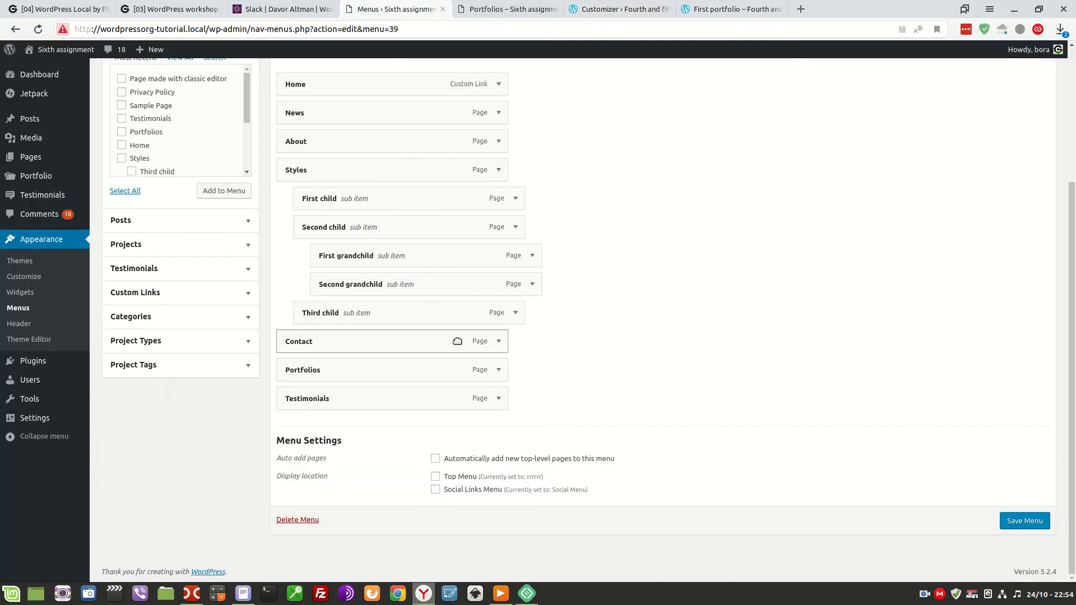
# Step: Add the page "Page made with classic editor" to the Primary Menu as a sub item of Home and save the menu
pyautogui.scroll(2, 465, 330)
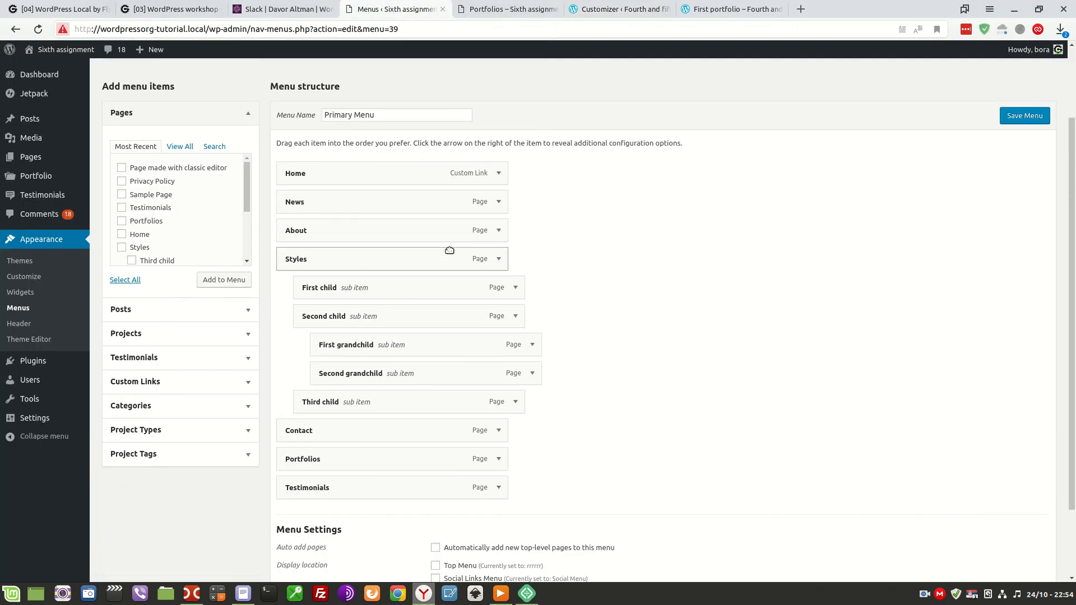
pyautogui.click(121, 168)
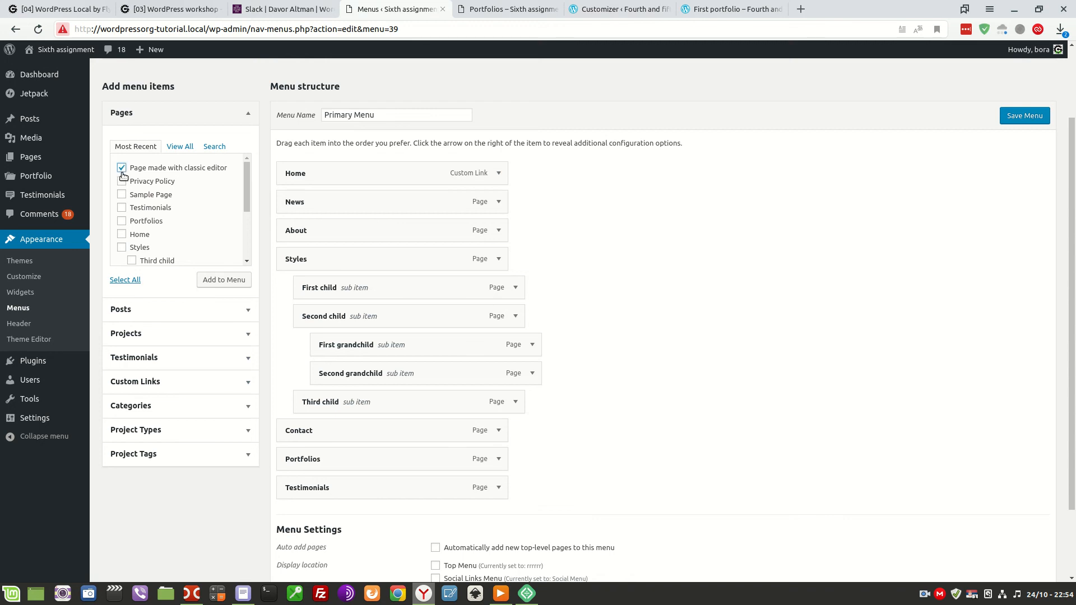
pyautogui.click(213, 279)
pyautogui.scroll(-2, 477, 398)
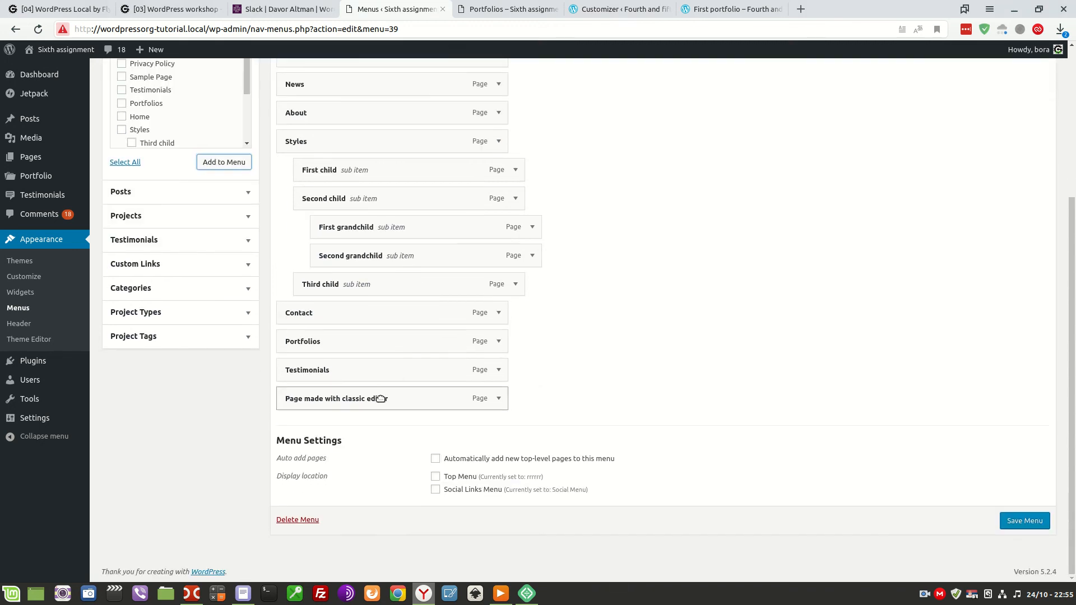
pyautogui.moveTo(377, 398); pyautogui.dragTo(411, 111)
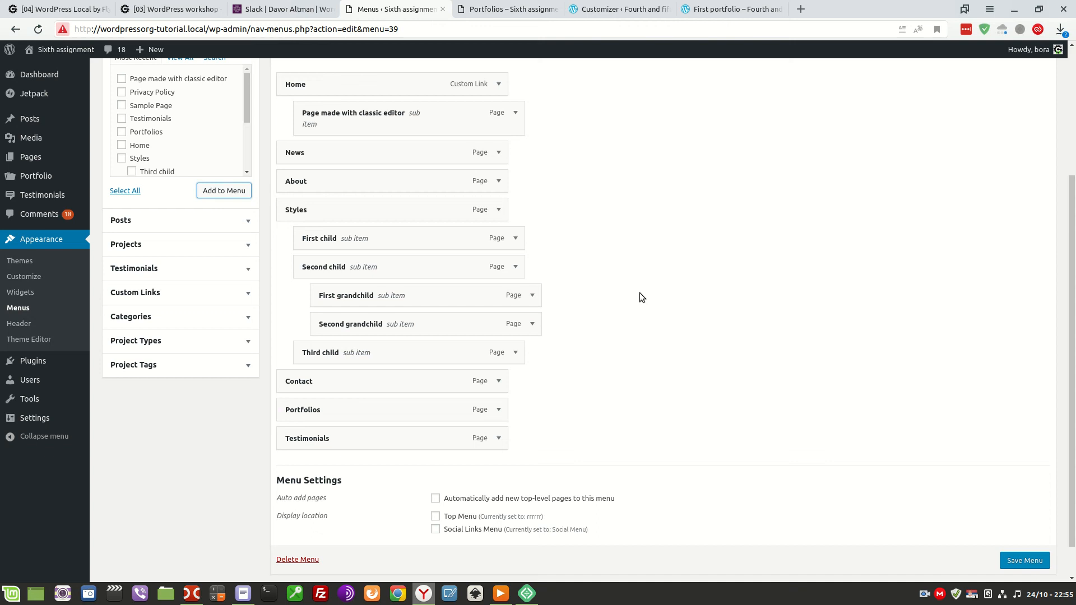
pyautogui.click(1016, 558)
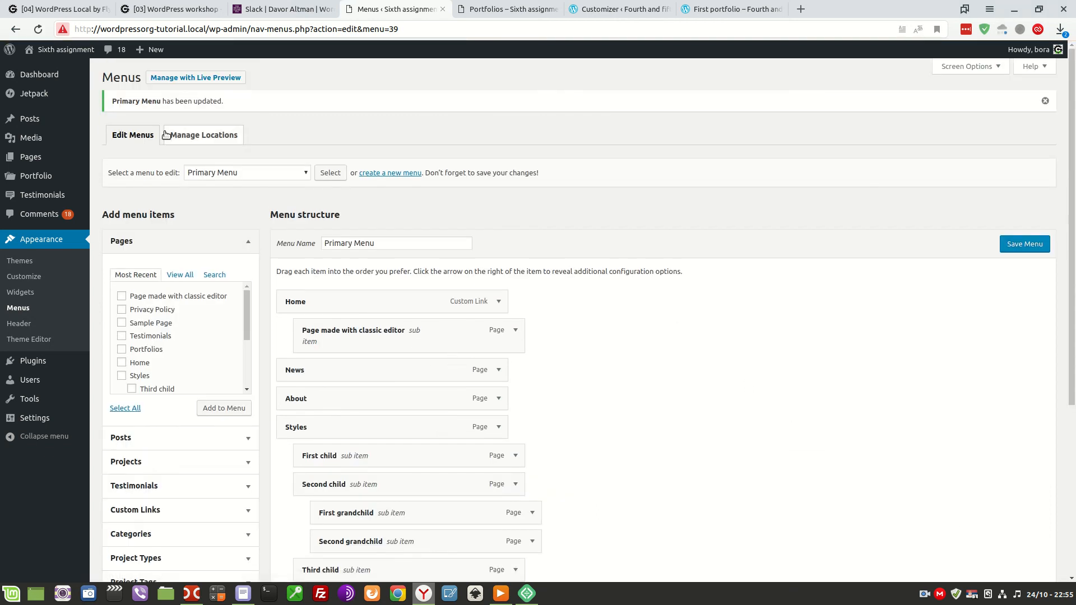
pyautogui.click(10, 51)
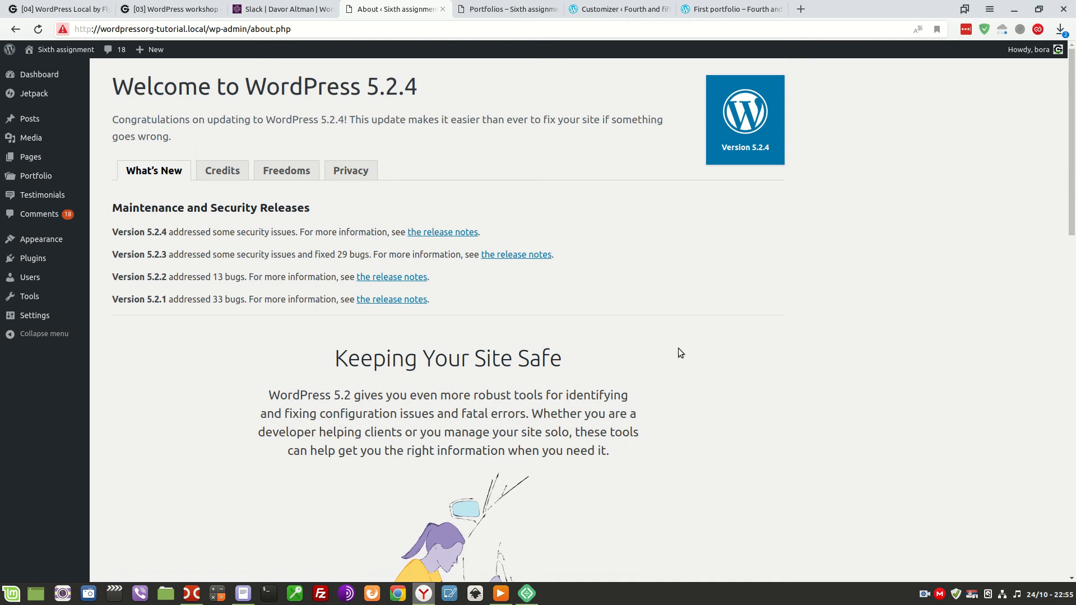
pyautogui.click(924, 593)
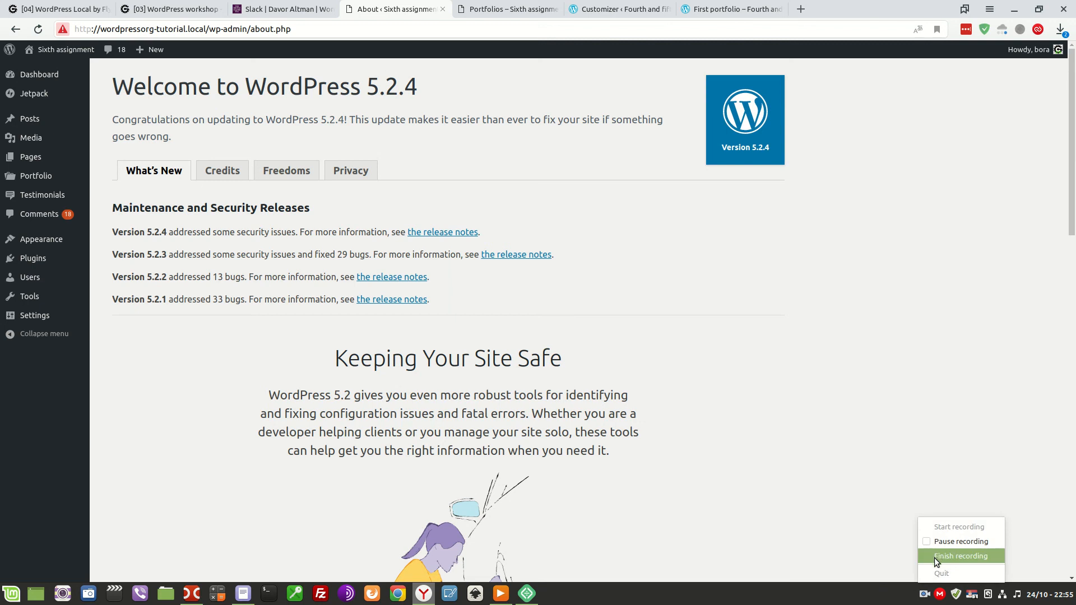